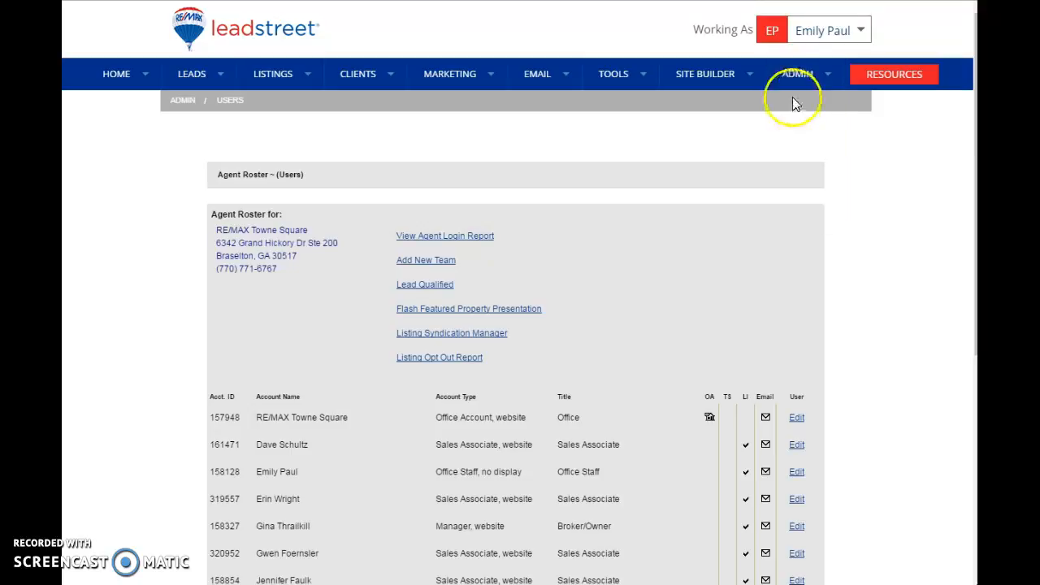
Open the RE/MAX Towne Square office account for editing from the agent roster
scroll(712, 313, "down", 2)
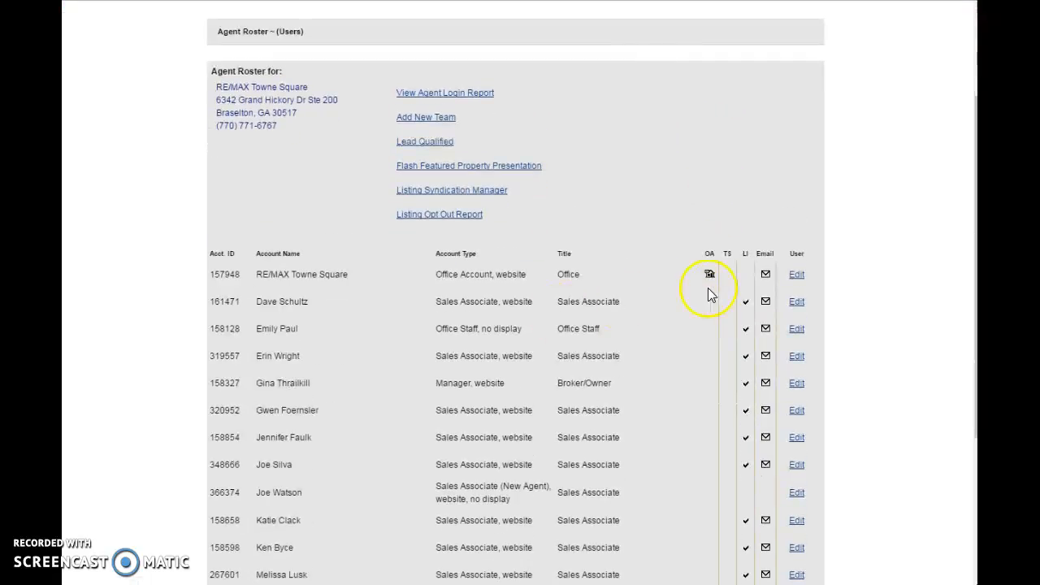
left_click(797, 277)
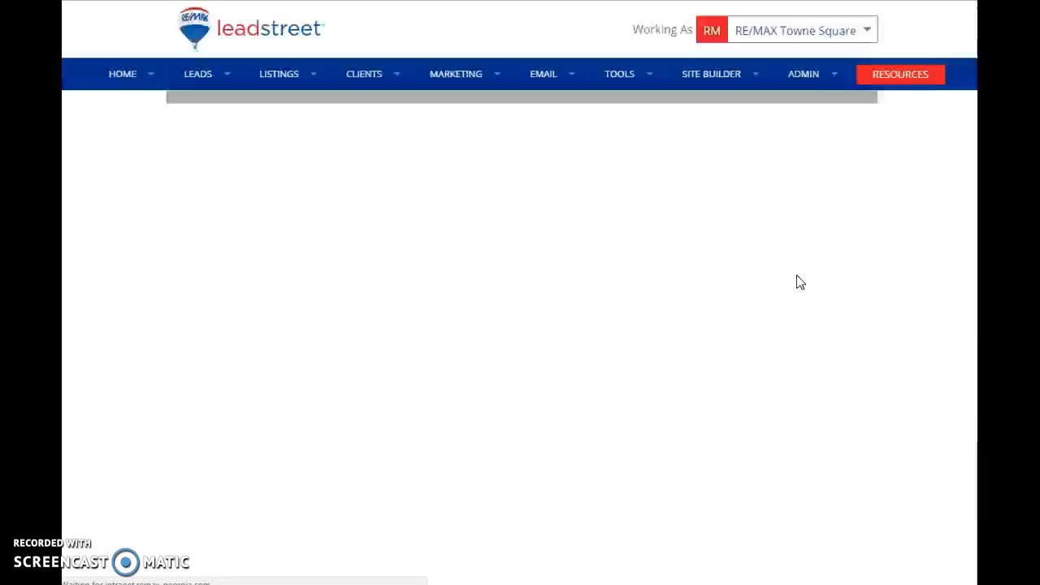
scroll(352, 406, "down", 1)
scroll(352, 406, "down", 3)
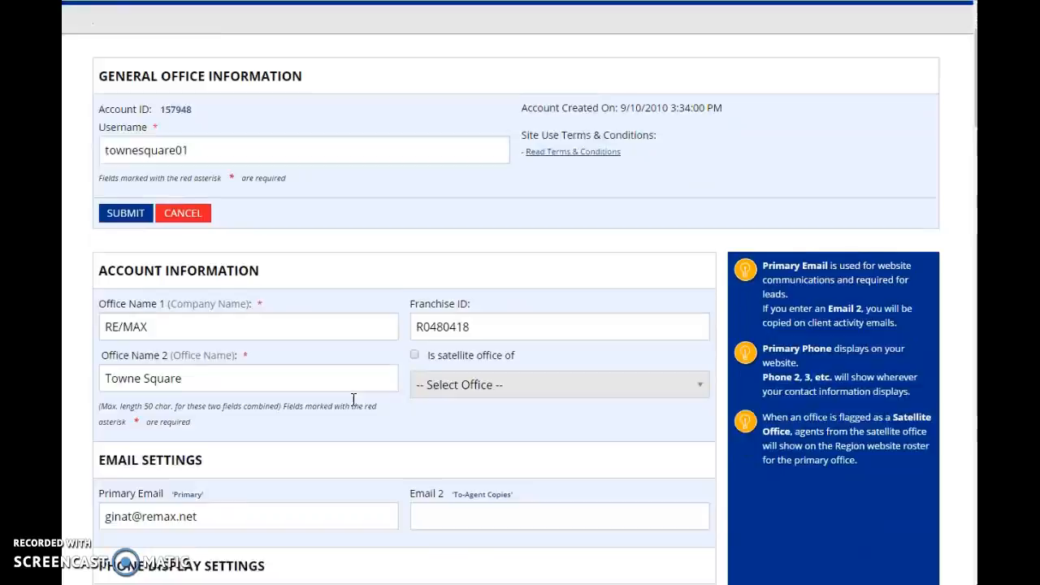
scroll(352, 407, "up", 4)
Open the email letter library and create a personal letter folder named New Agent Onboarding
left_click(419, 244)
mouse_move(551, 83)
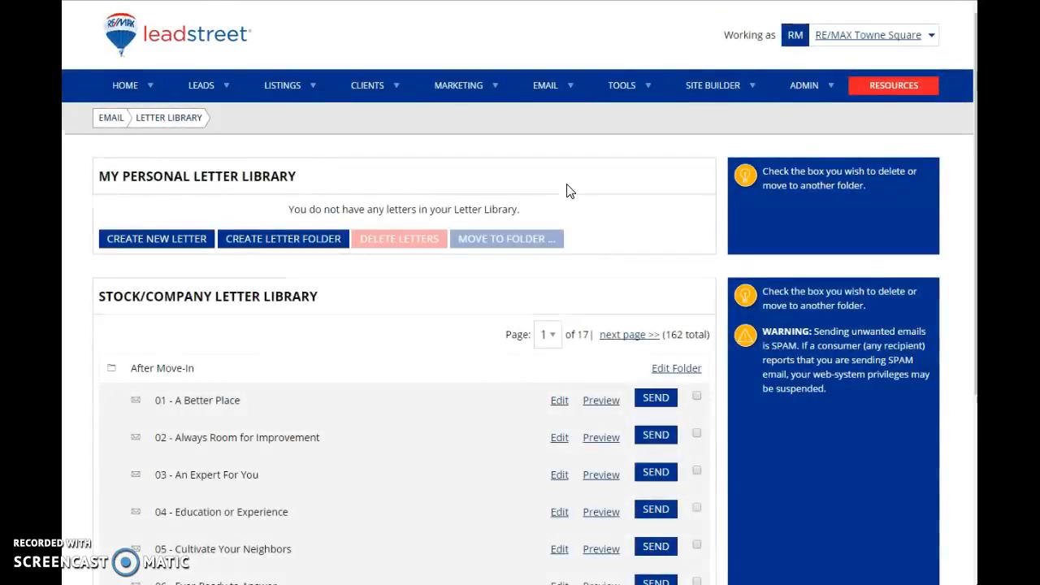
left_click(264, 249)
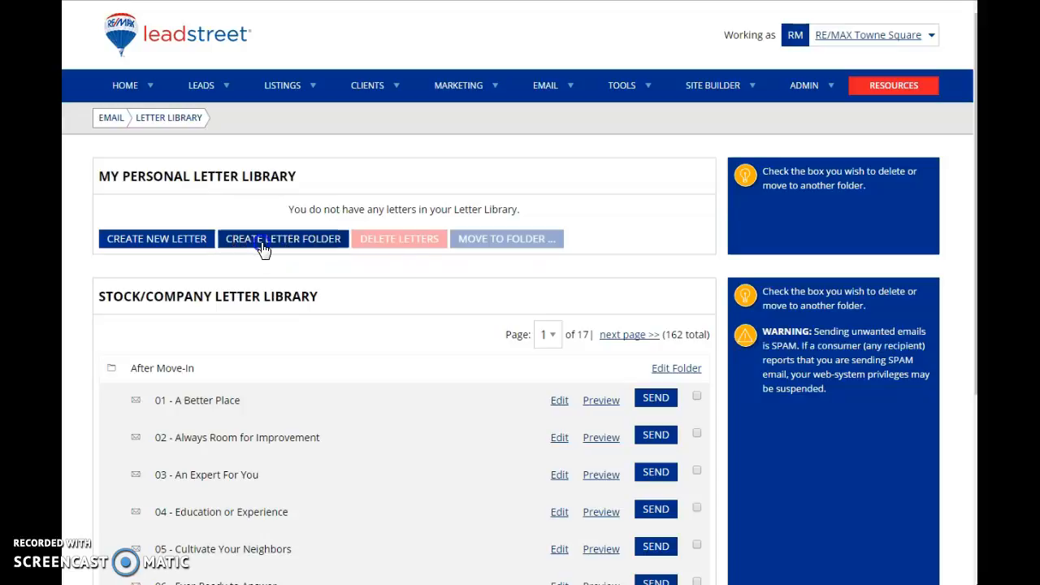
left_click(239, 315)
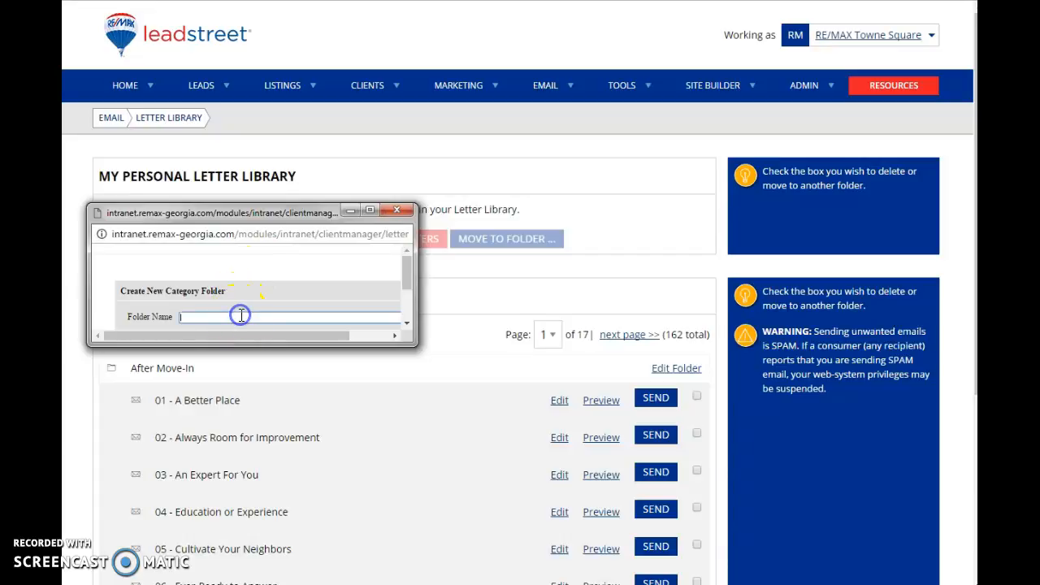
type("New Agent Onboarding")
scroll(241, 309, "down", 2)
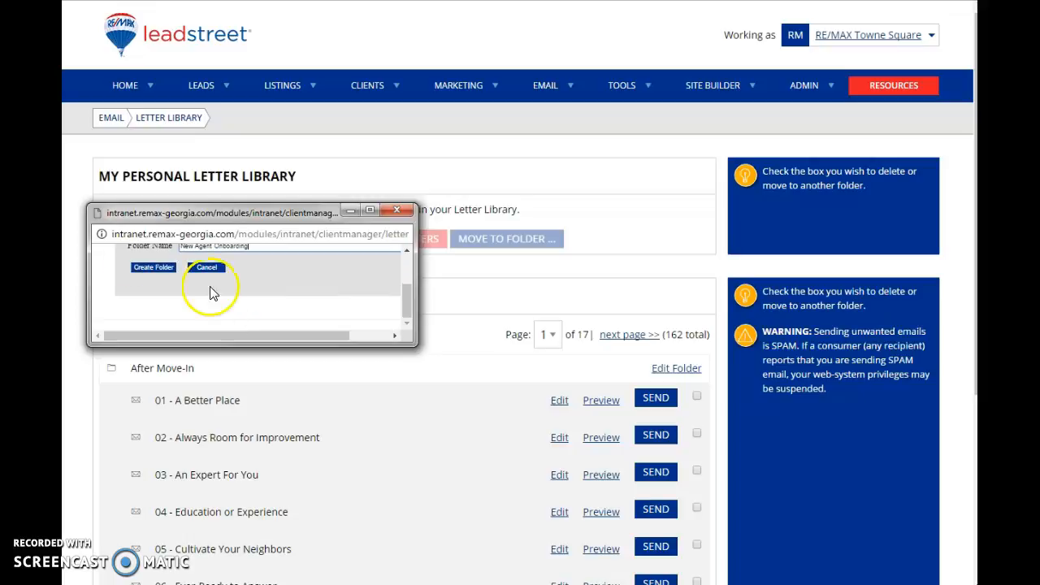
left_click(143, 268)
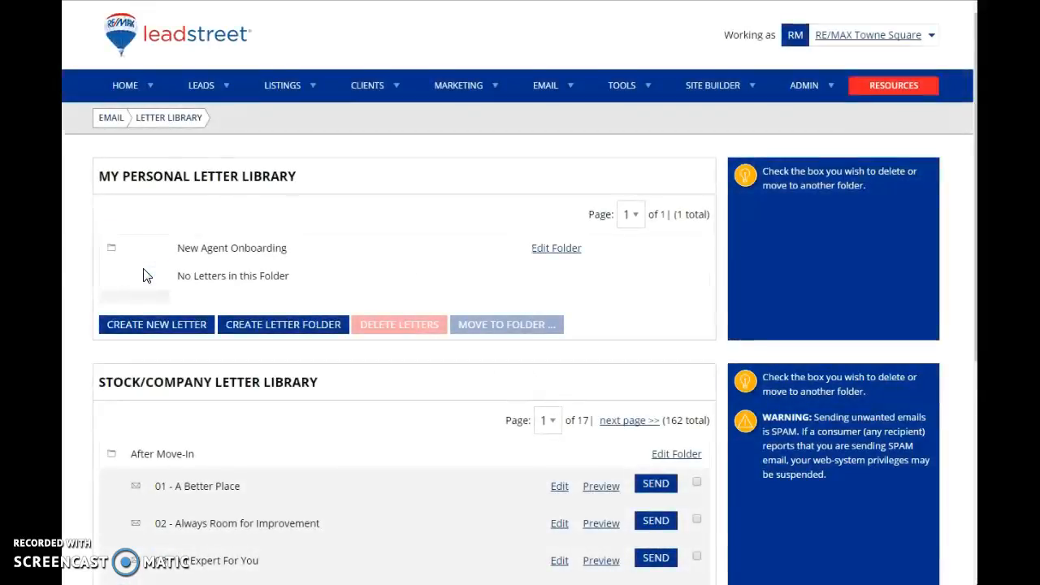
left_click(157, 283)
Create a second personal letter folder named Referral Agents, correcting the spelling of "Referral"
left_click(286, 325)
left_click(261, 320)
type("Referal ")
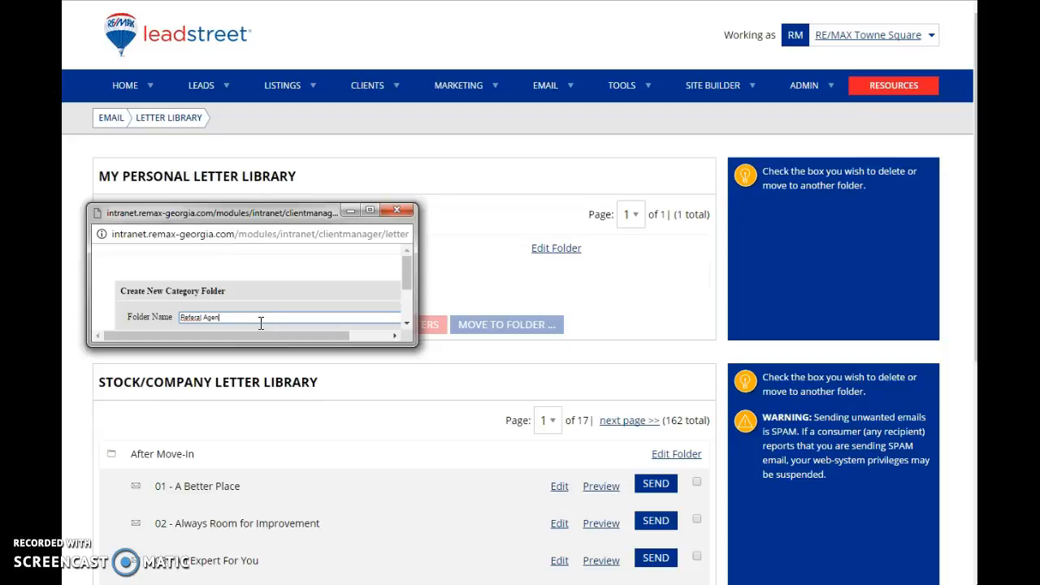
type("Agents")
right_click(195, 319)
left_click(253, 363)
scroll(412, 287, "down", 2)
left_click(167, 280)
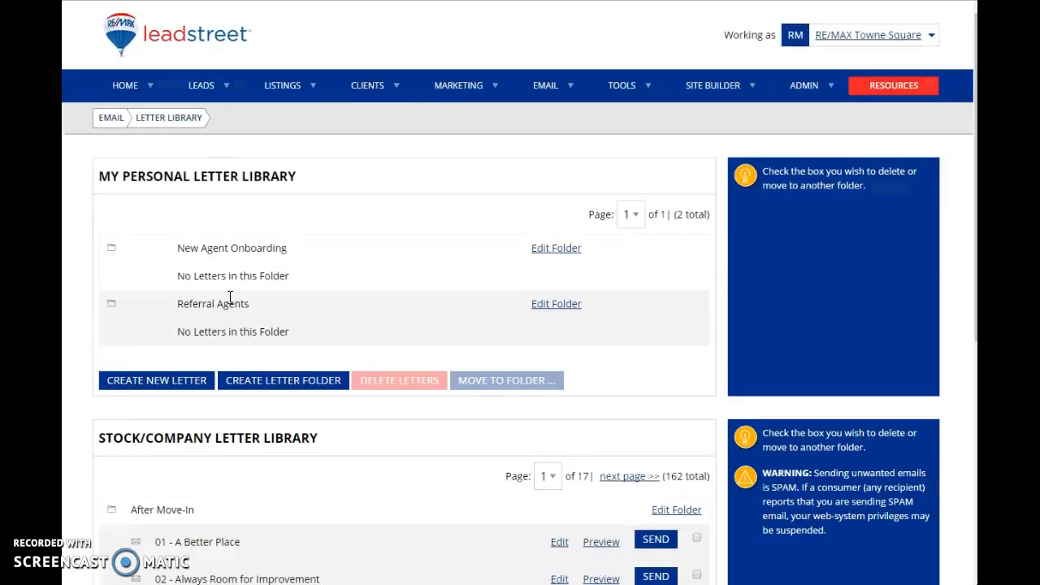
Start a new personal letter in the Referral Agents New Category category, titled "Be ready for your dues!"
left_click(167, 386)
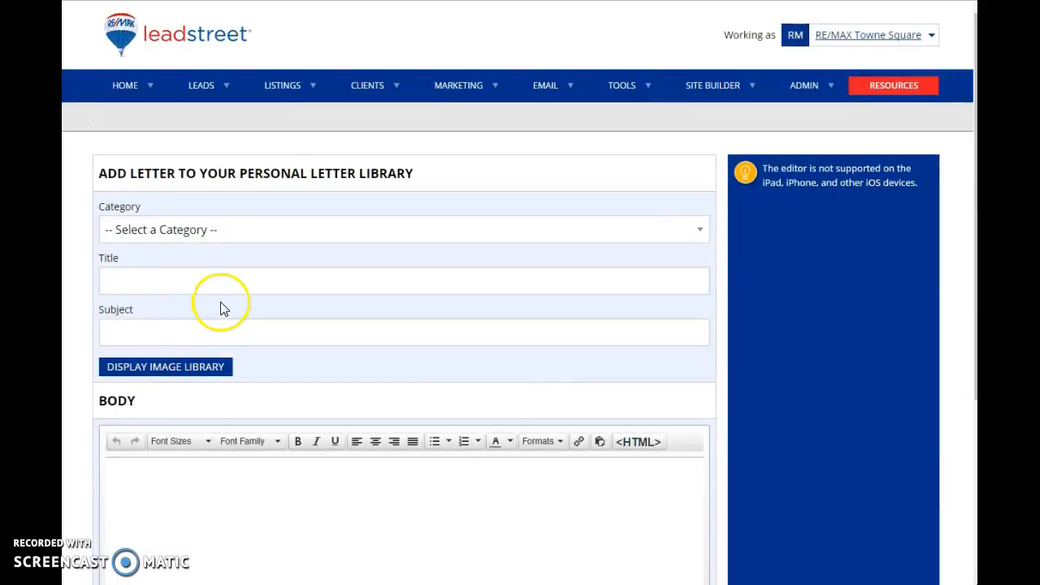
left_click(164, 231)
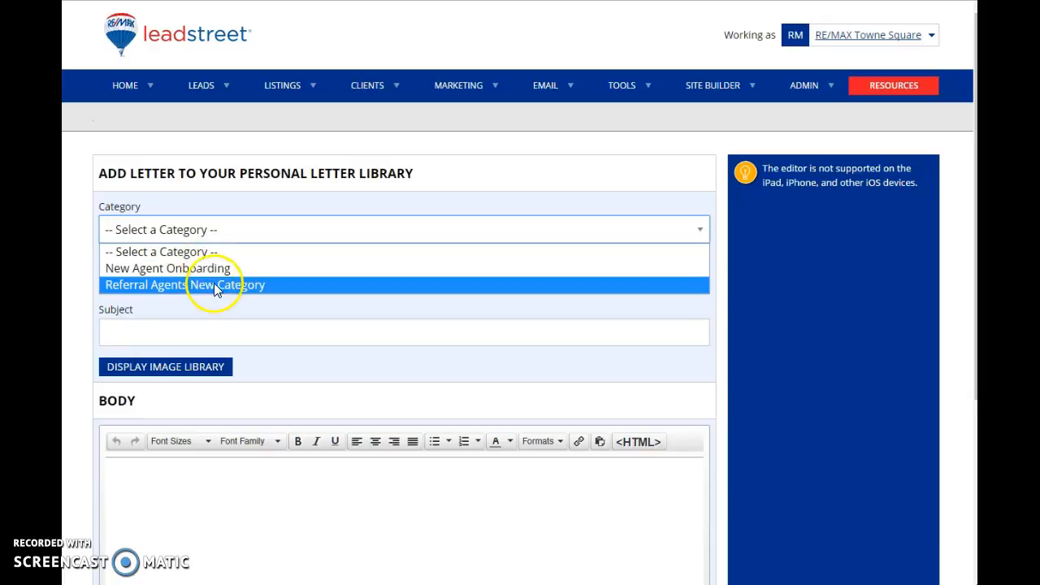
left_click(239, 286)
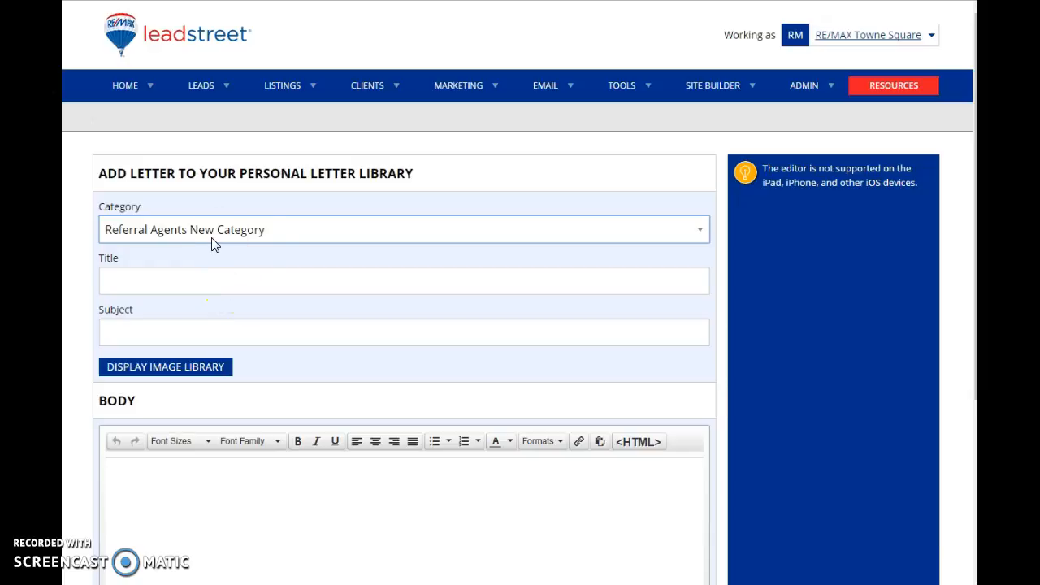
left_click(241, 277)
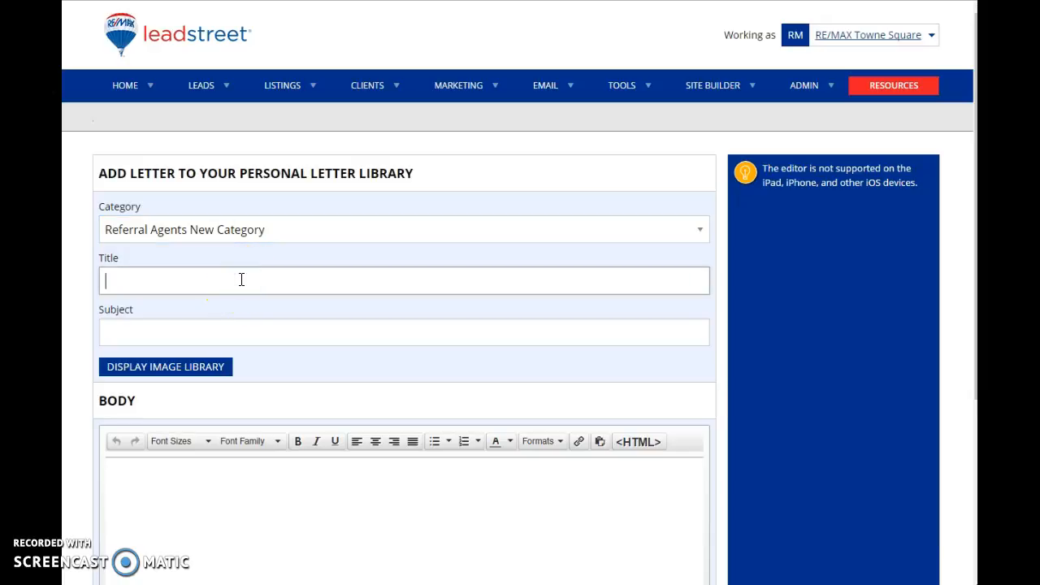
type("Be ready for your dues!")
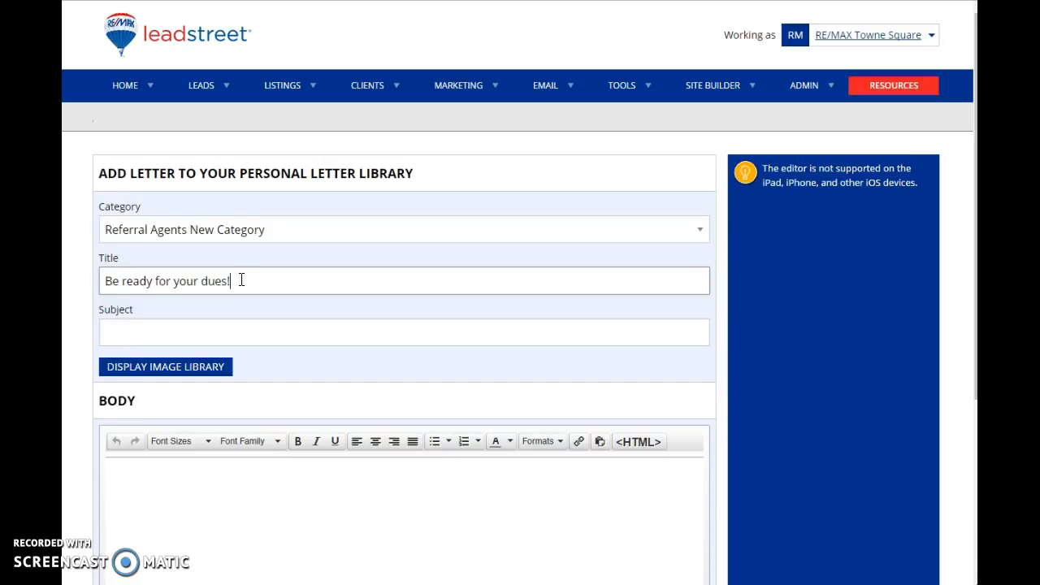
Copy the letter's title "Be ready for your dues!" into its subject
left_click_drag(241, 280, 105, 280)
key("ctrl+c")
left_click(162, 330)
key("ctrl+v")
left_click(255, 280)
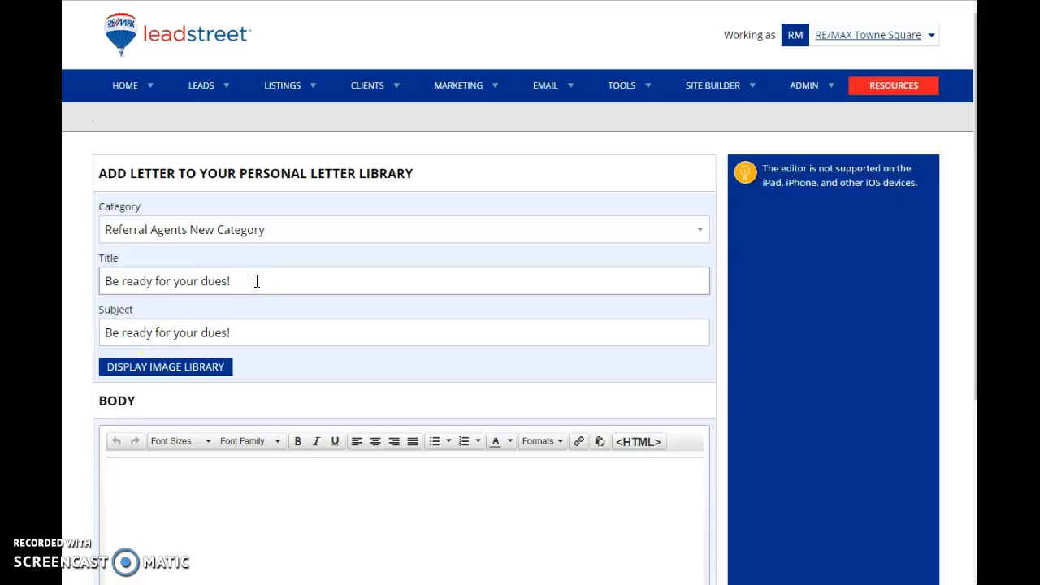
left_click(257, 342)
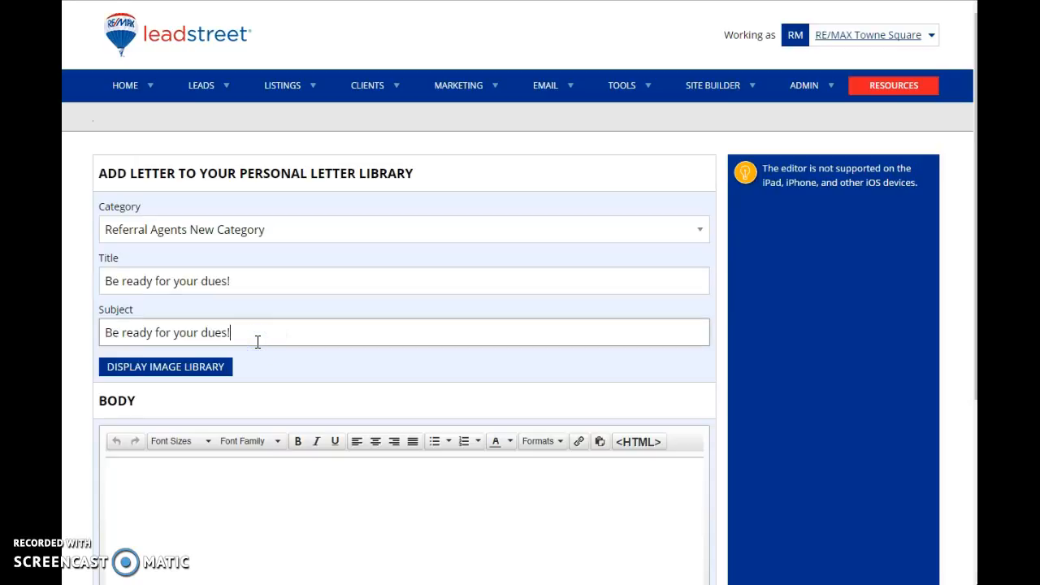
Enter "Test" as the letter's body text and save the letter to the personal library
left_click(237, 473)
type("Test")
left_click(226, 471)
scroll(226, 471, "down", 3)
left_click(134, 538)
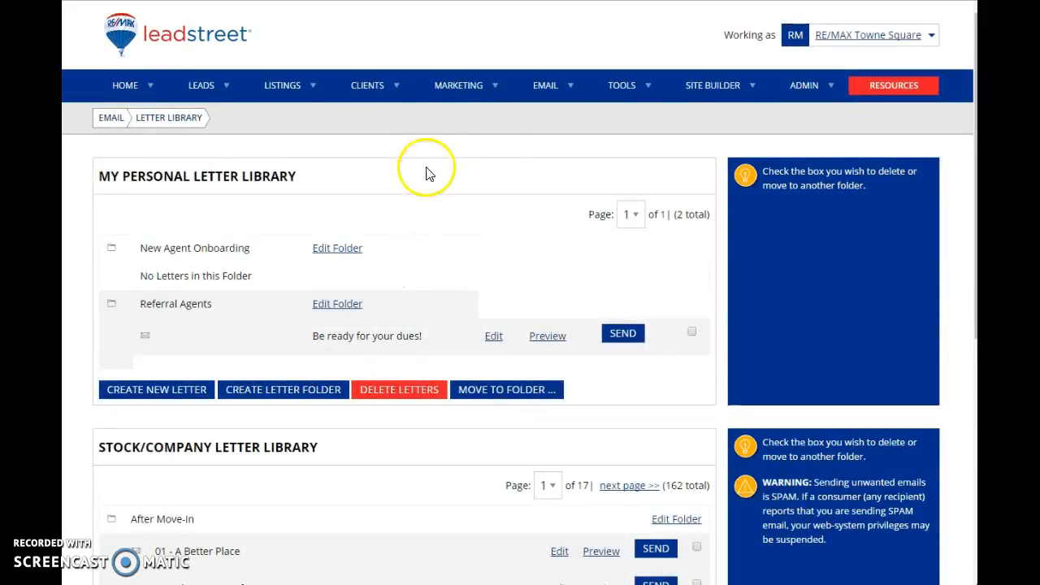
Go to My Campaigns and start creating a custom campaign
mouse_move(448, 88)
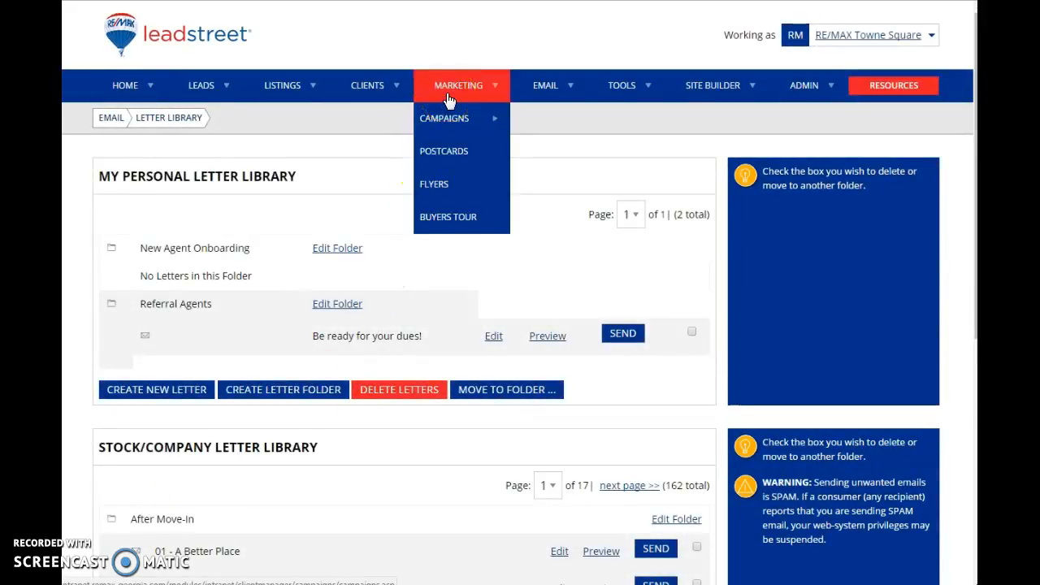
left_click(462, 118)
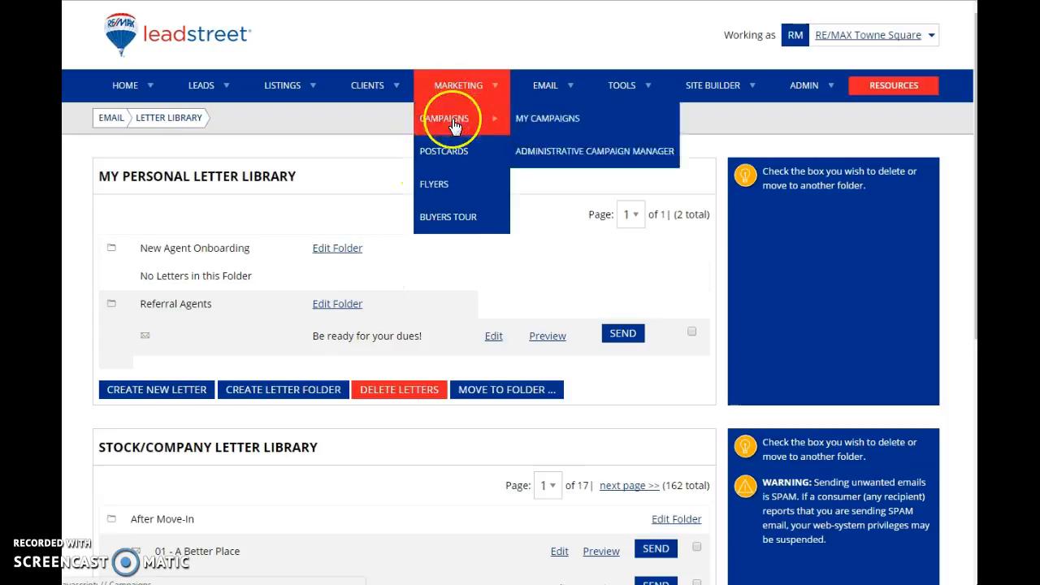
left_click(530, 118)
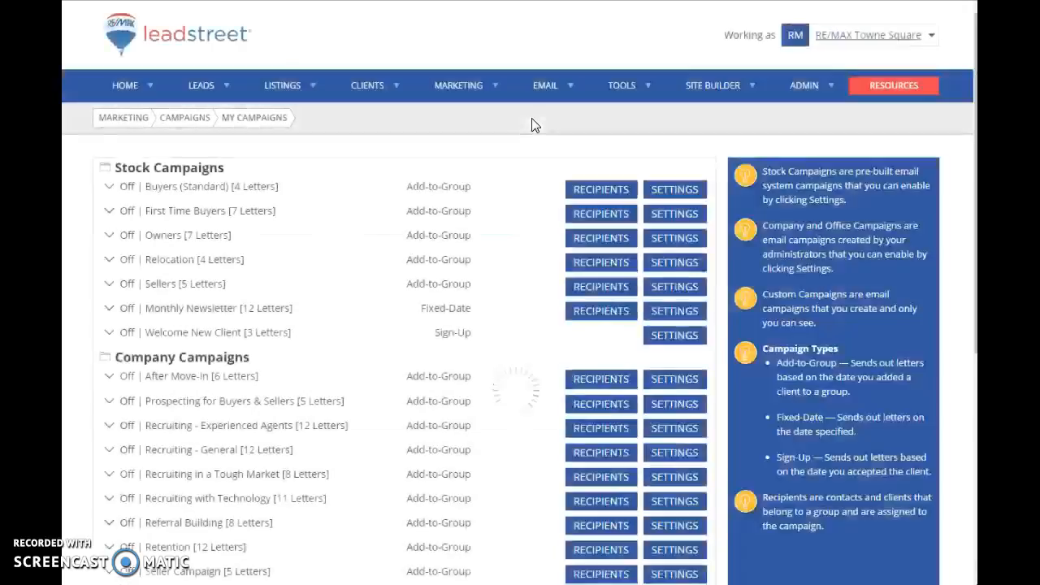
scroll(465, 248, "down", 5)
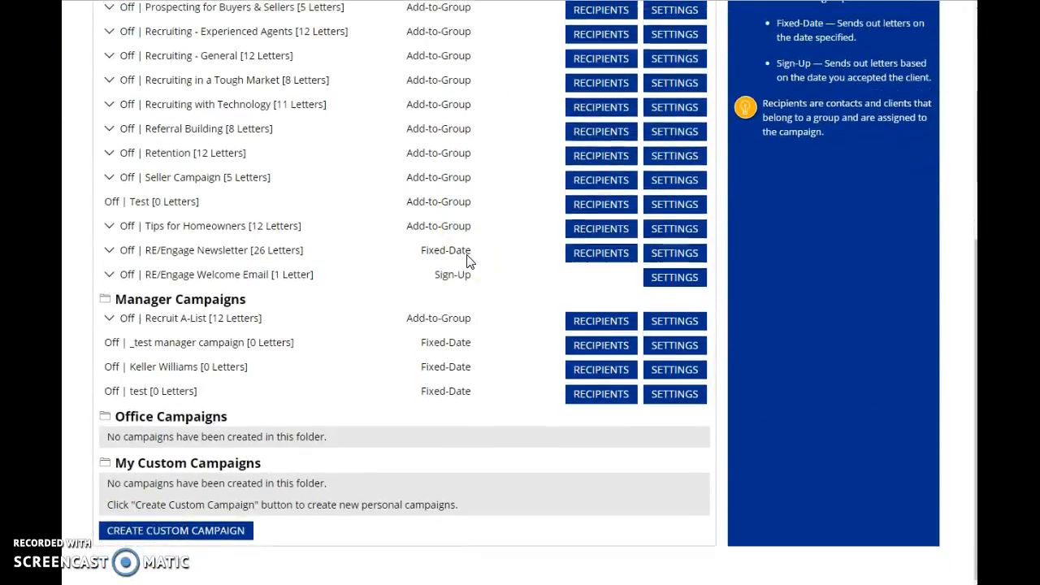
left_click(167, 534)
left_click(167, 534)
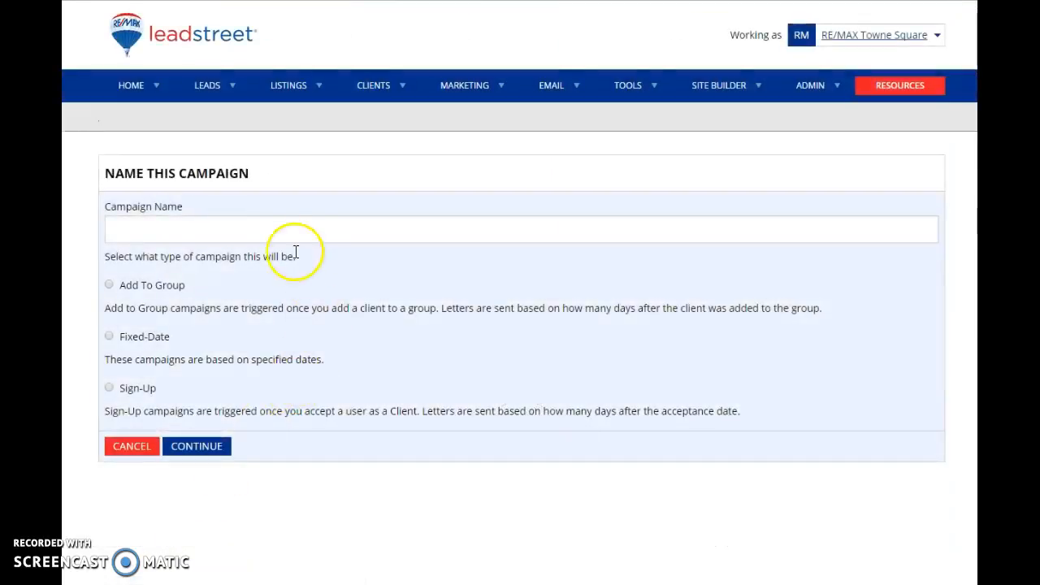
Name the campaign Test, set its type to Fixed-Date, and confirm the setup to continue to letter selection
left_click(289, 231)
type("Test")
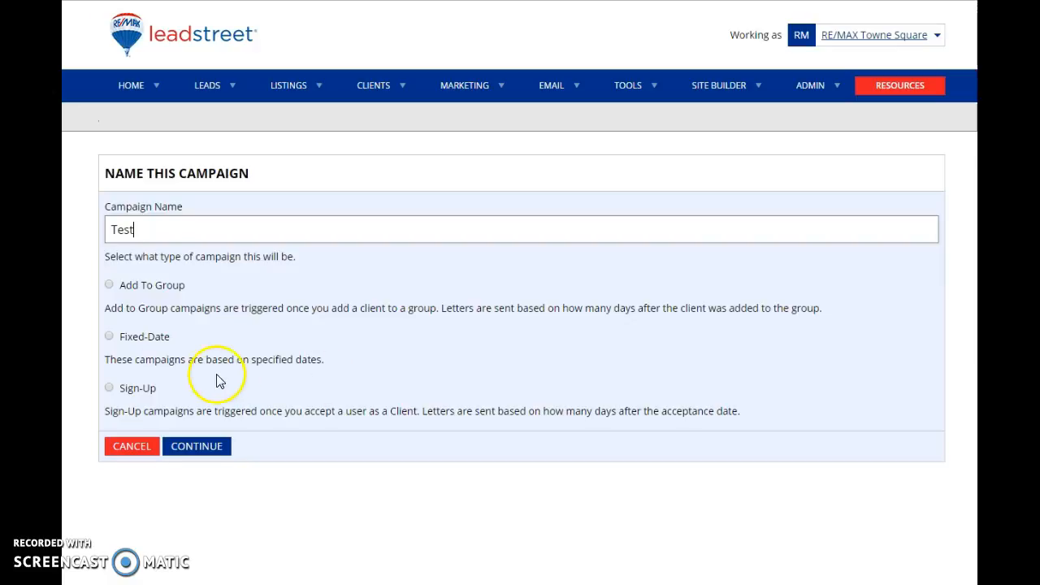
left_click(108, 337)
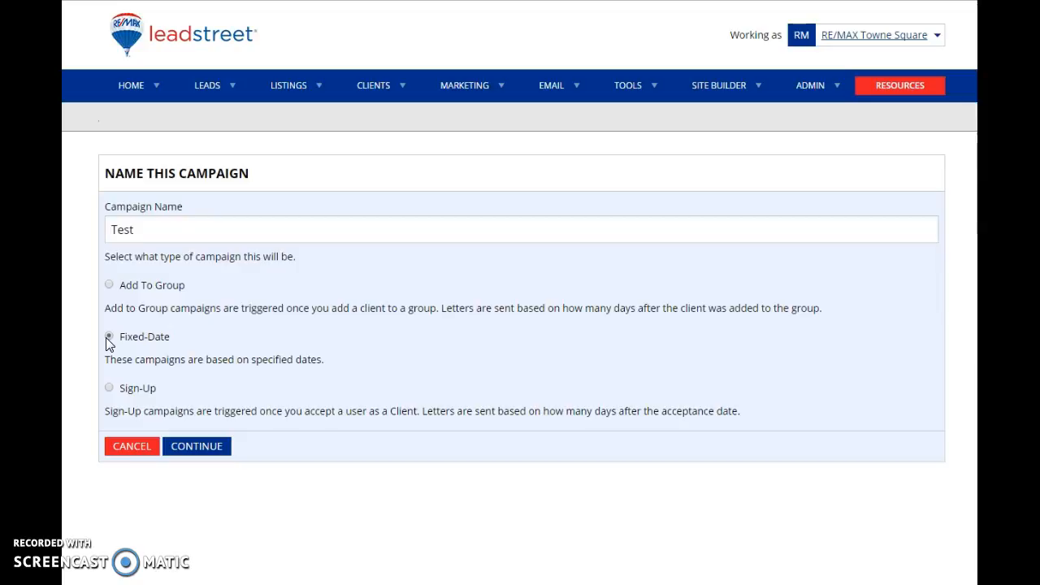
left_click(108, 337)
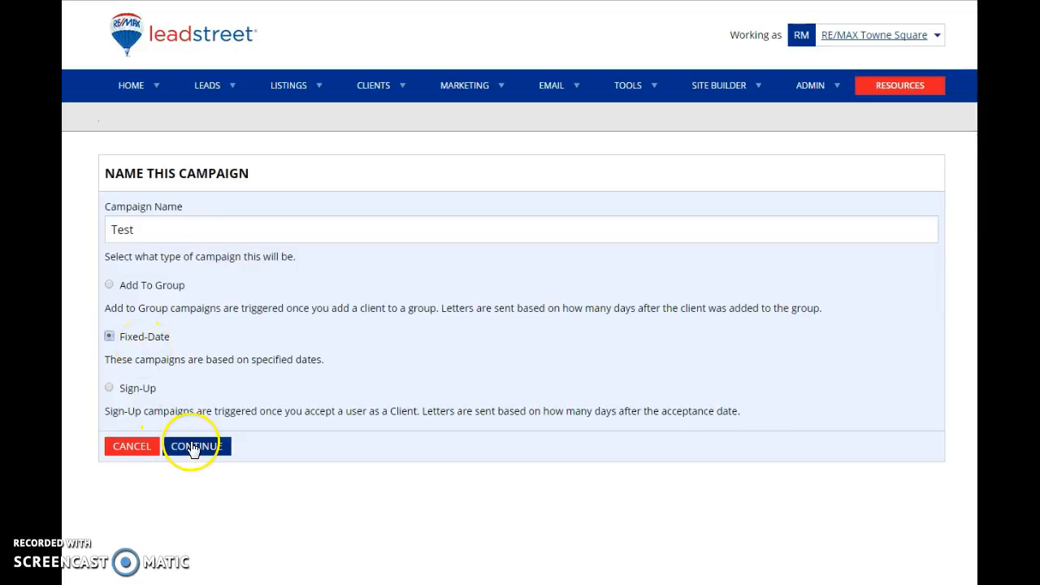
left_click(189, 450)
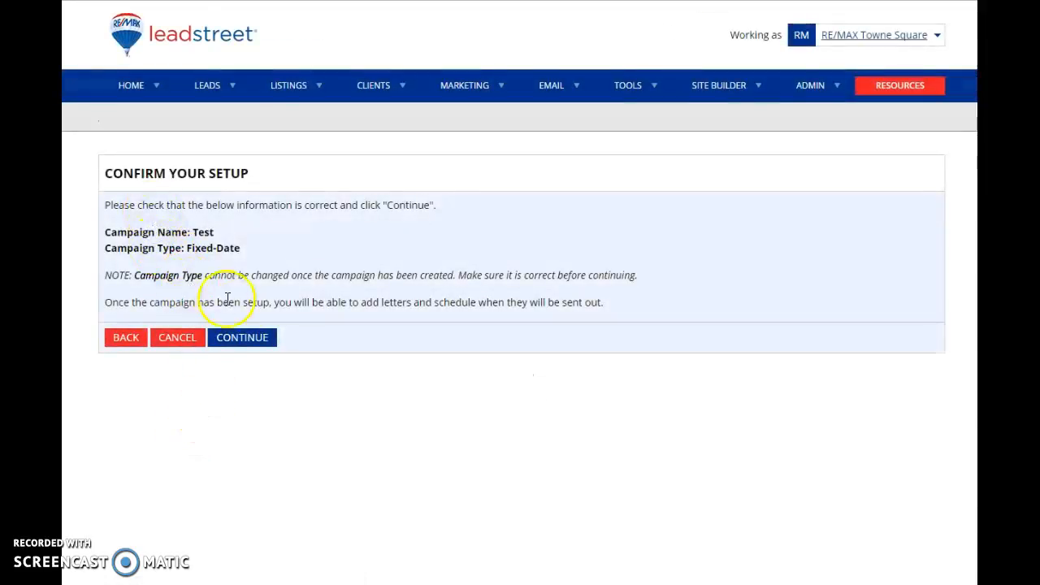
left_click(252, 348)
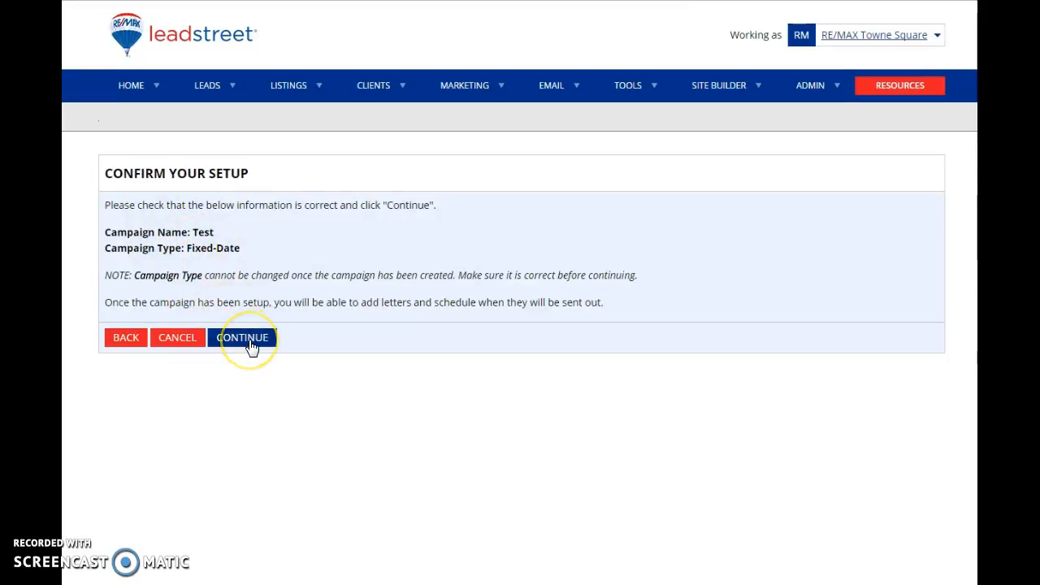
left_click(252, 348)
left_click(255, 348)
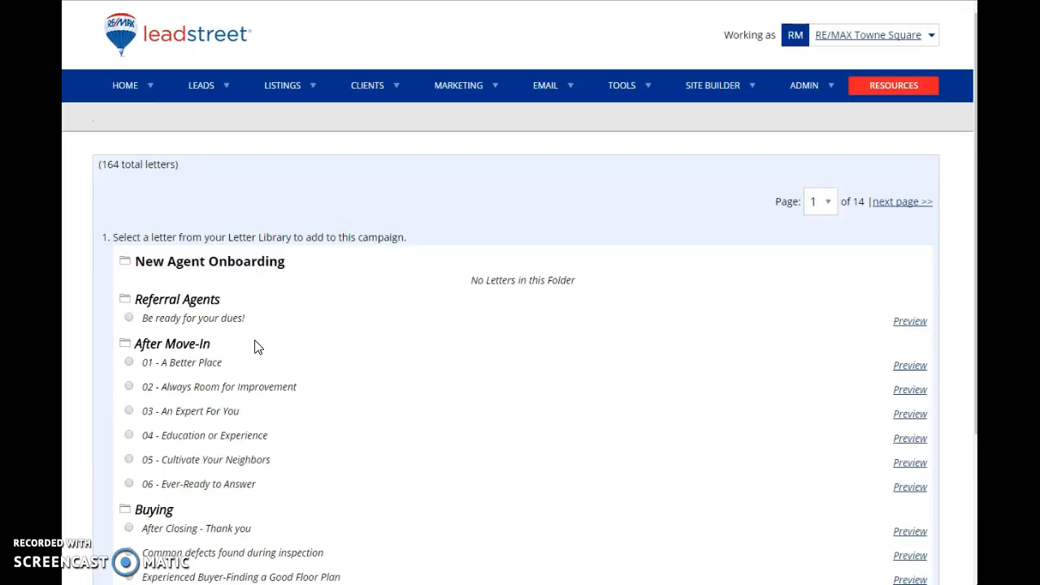
Add the "Be ready for your dues!" letter from the Referral Agents folder to the campaign with send date 12/23/2016
scroll(255, 347, "down", 1)
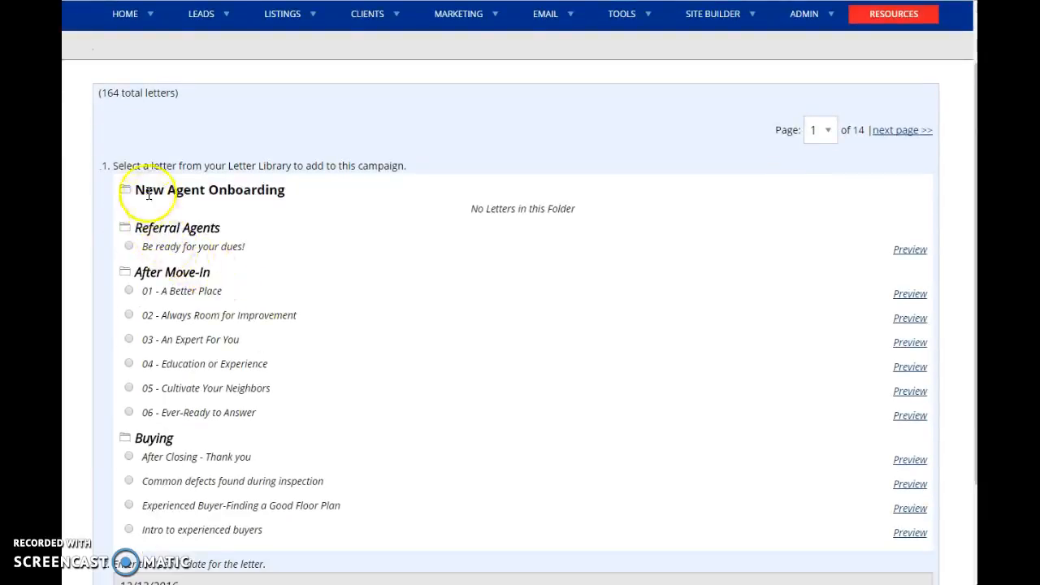
left_click_drag(132, 189, 290, 196)
left_click_drag(131, 228, 241, 230)
scroll(341, 300, "down", 1)
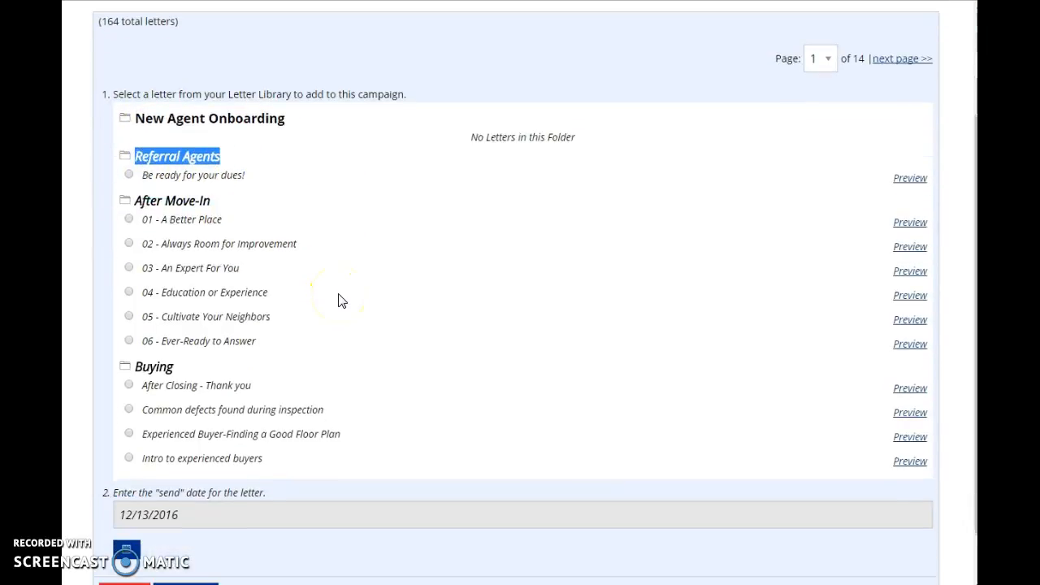
left_click(129, 174)
scroll(274, 265, "down", 1)
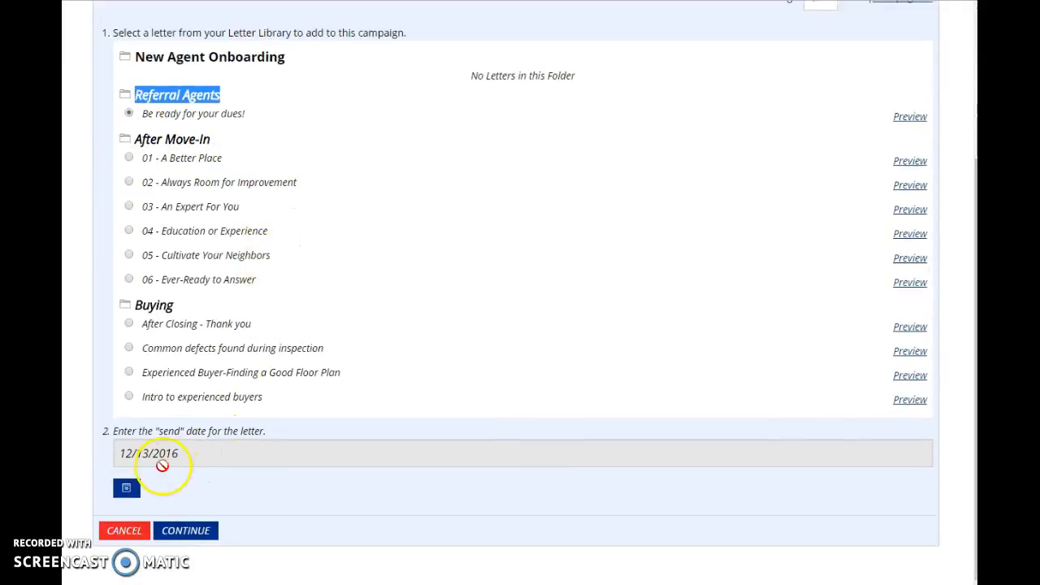
left_click(126, 488)
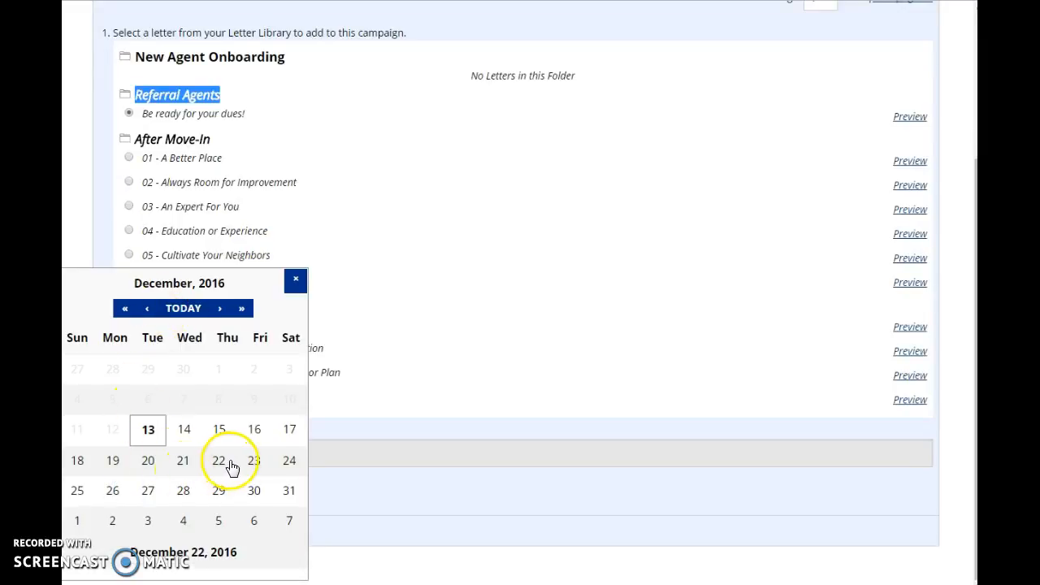
left_click(255, 462)
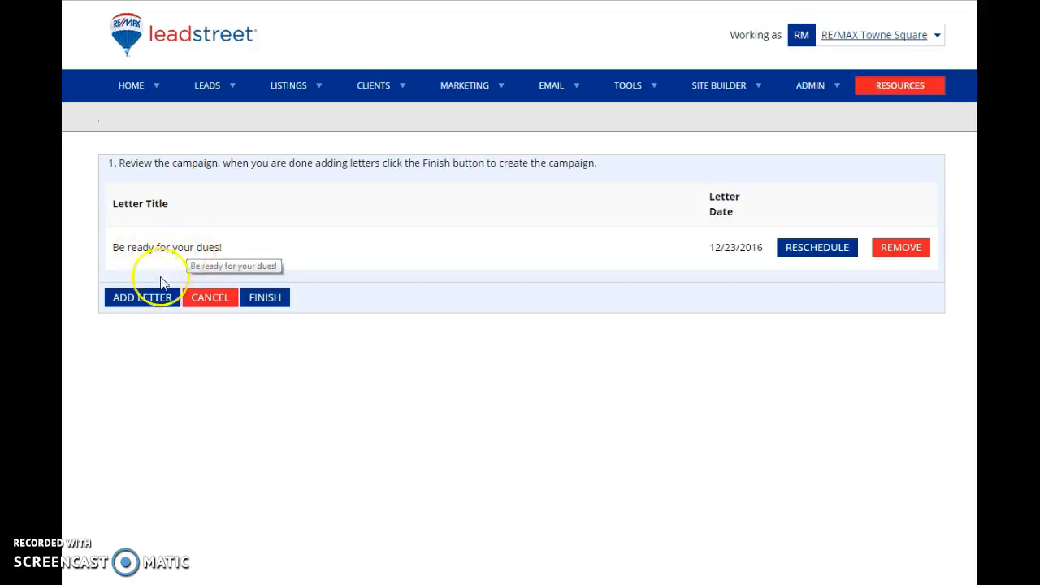
Start adding another letter to the campaign and select "03 - Believe in Yourself" from the Retention folder
left_click(136, 302)
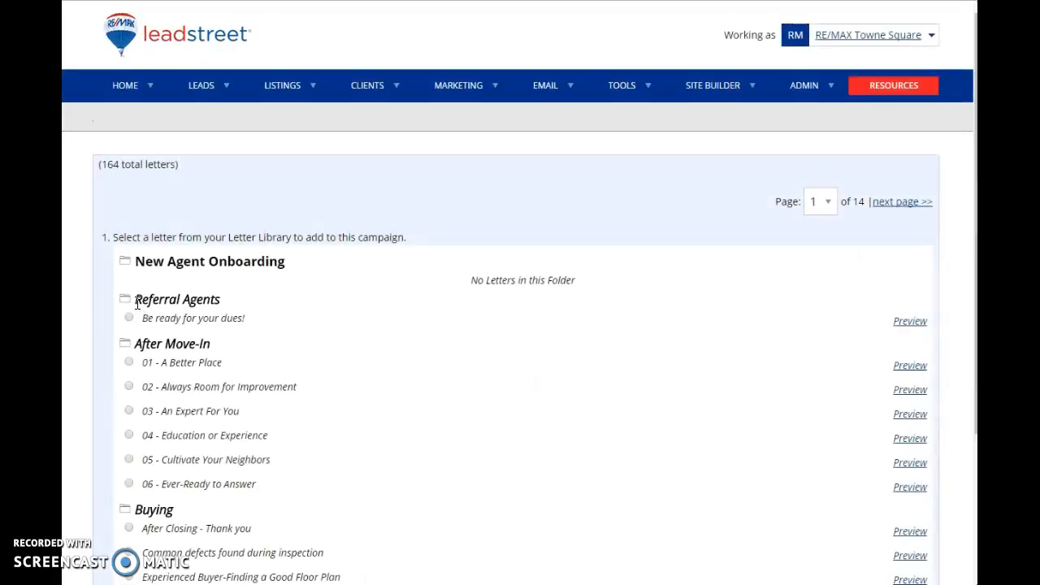
scroll(187, 329, "down", 3)
scroll(648, 249, "up", 2)
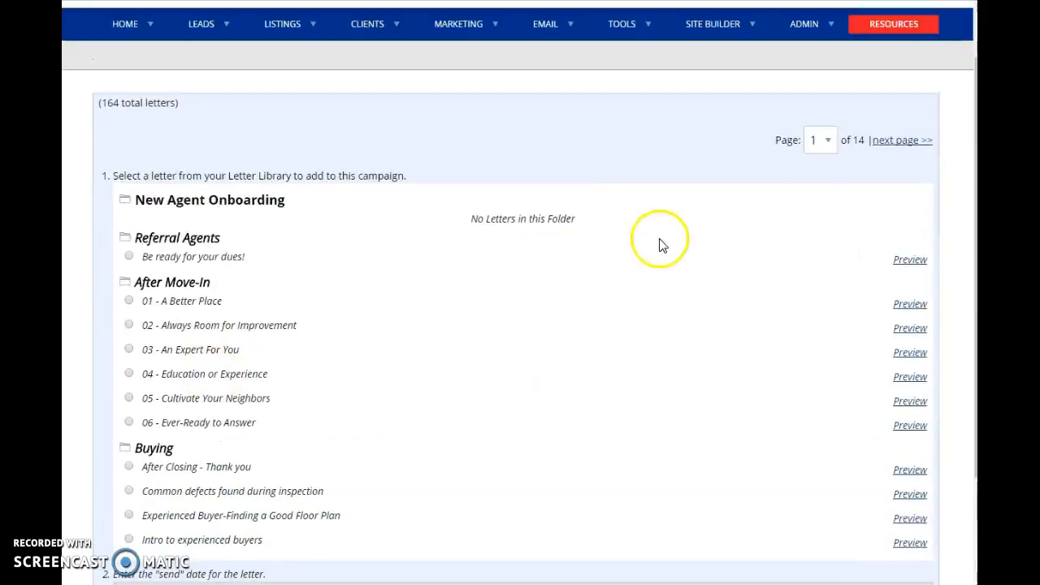
left_click(828, 139)
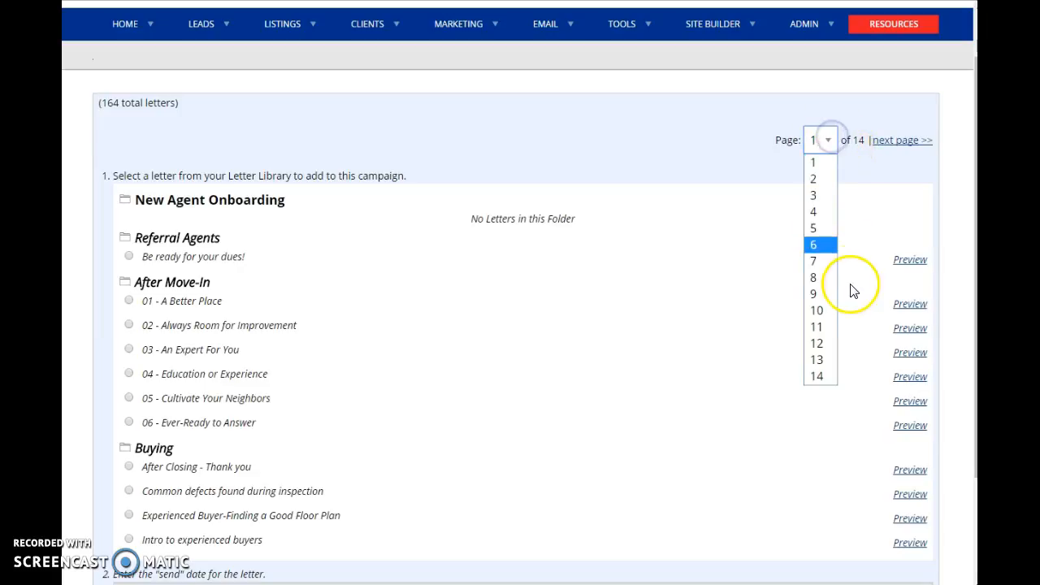
left_click(819, 306)
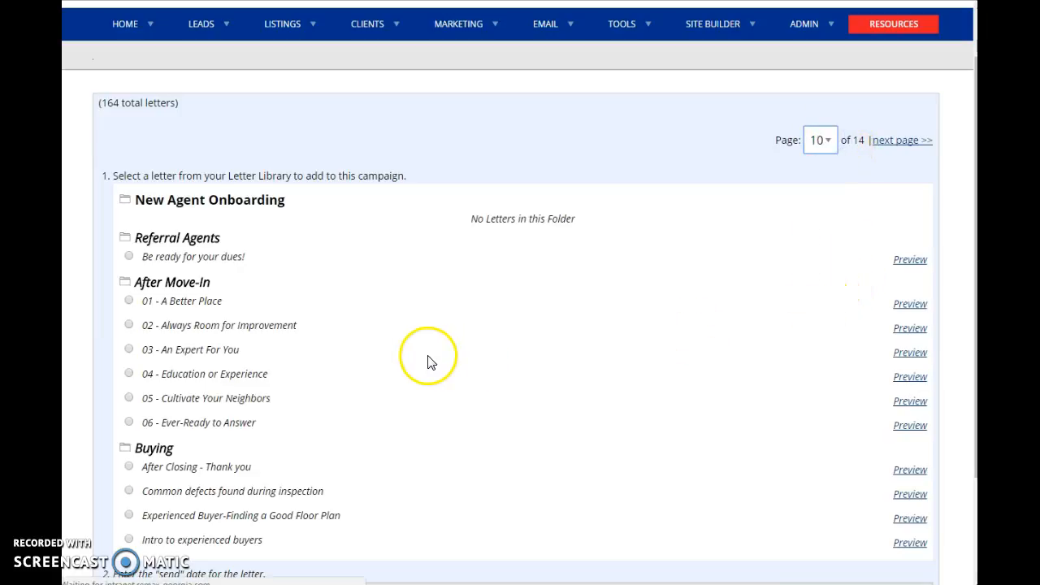
scroll(423, 367, "down", 2)
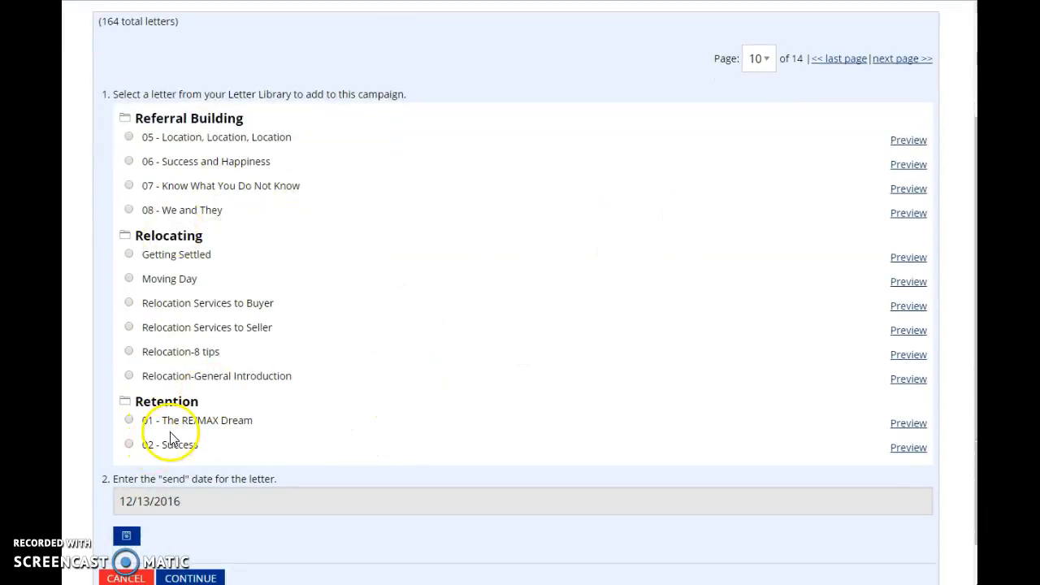
left_click(892, 61)
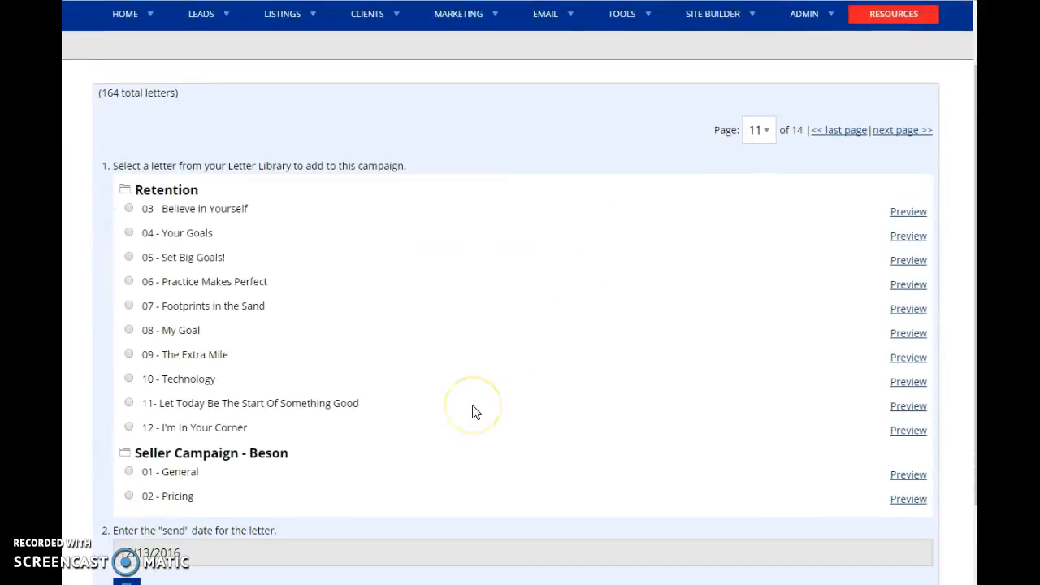
left_click(129, 208)
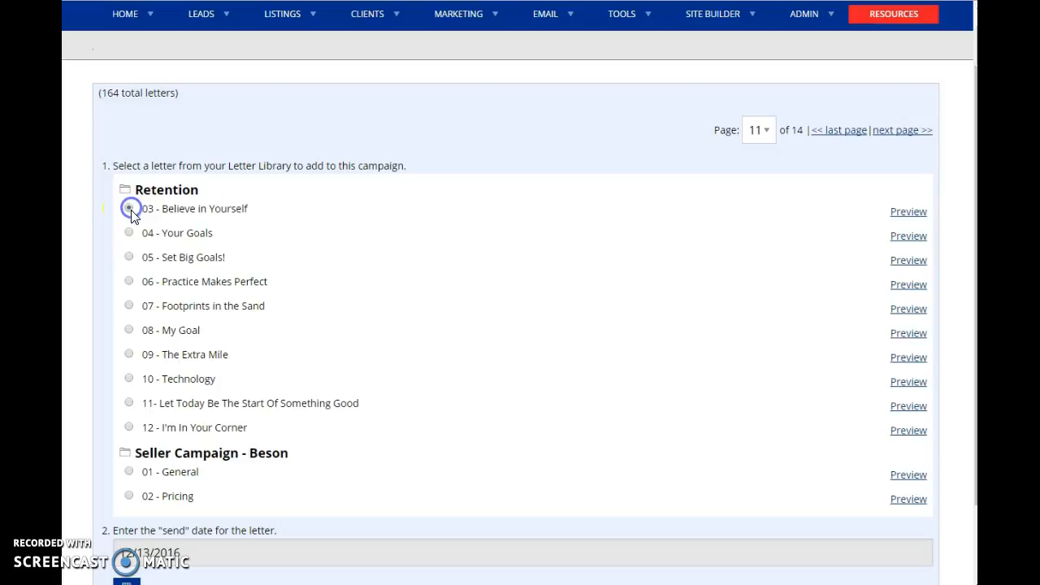
Set the selected letter's send date to 1/11/2017, add it to the campaign, and finish creating the campaign
scroll(184, 375, "down", 2)
left_click(122, 491)
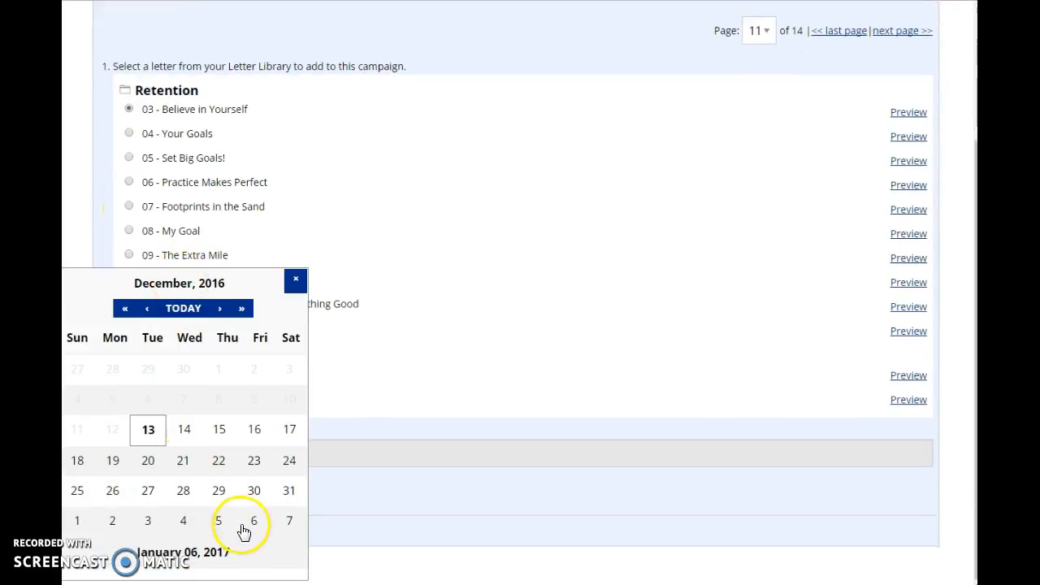
left_click(220, 308)
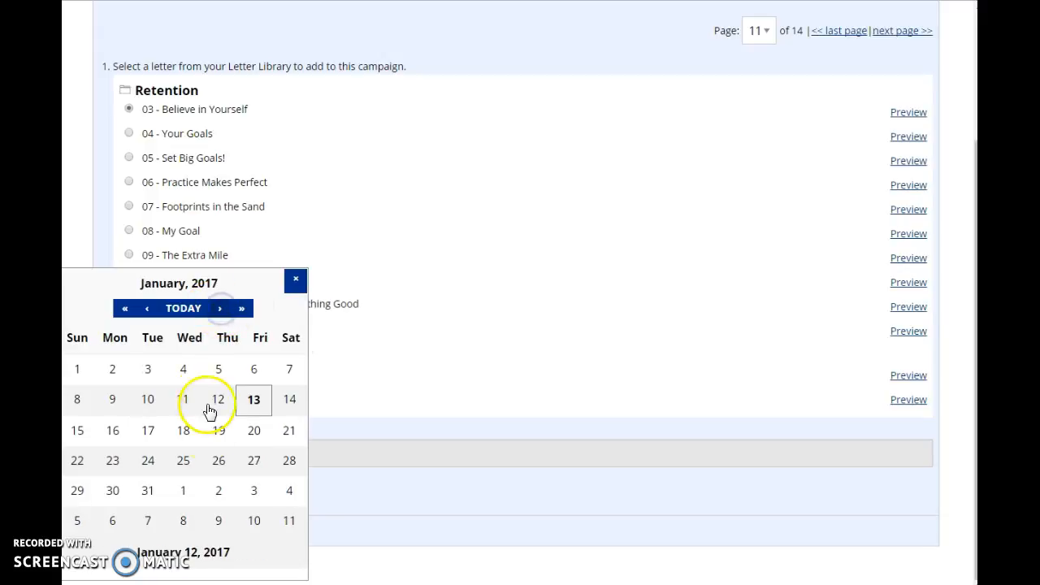
left_click(184, 406)
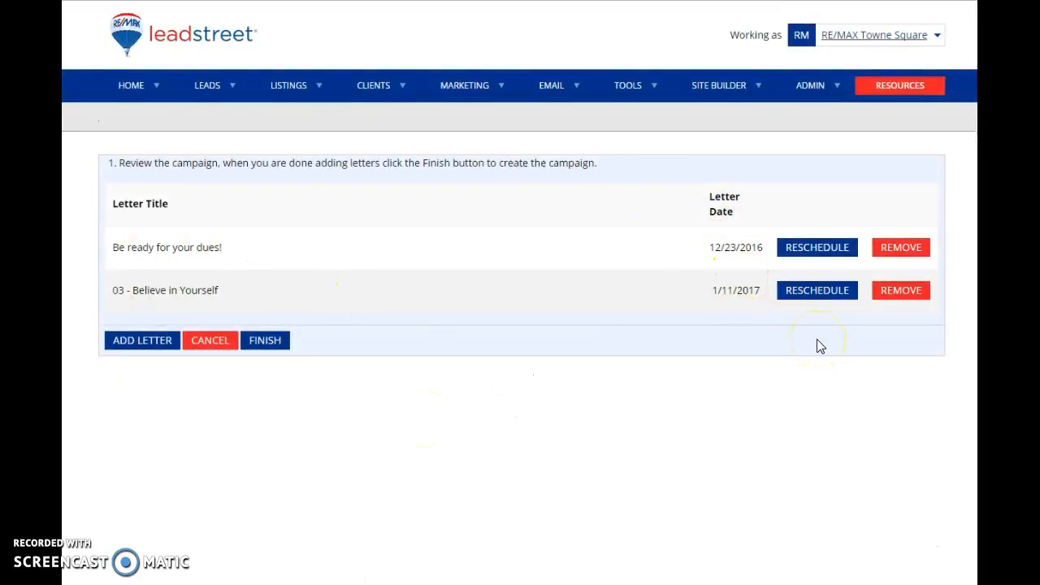
left_click(262, 345)
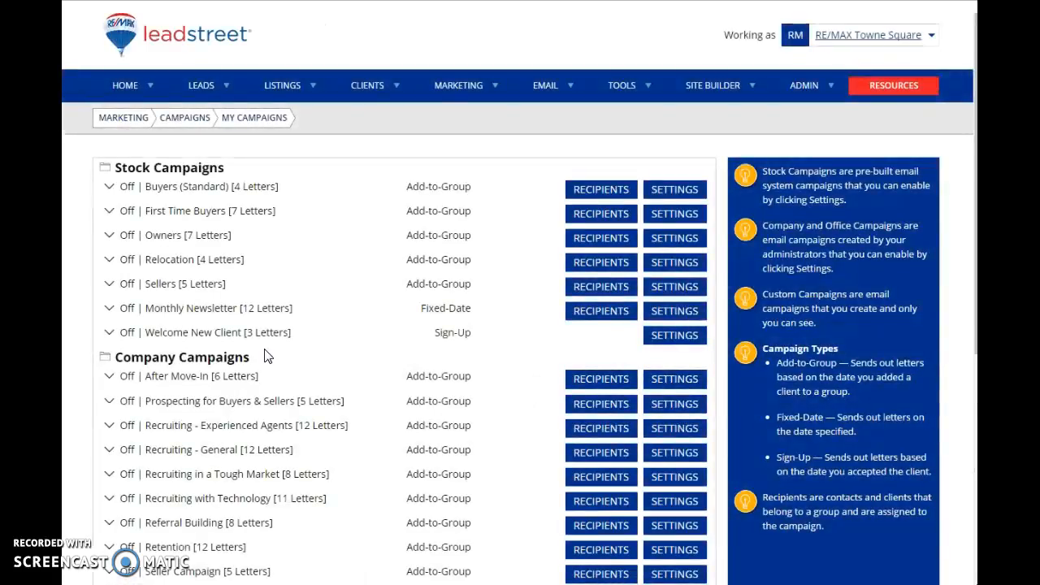
Find the Test campaign under Office Campaigns and expand it to review its letters and send dates
scroll(267, 356, "down", 5)
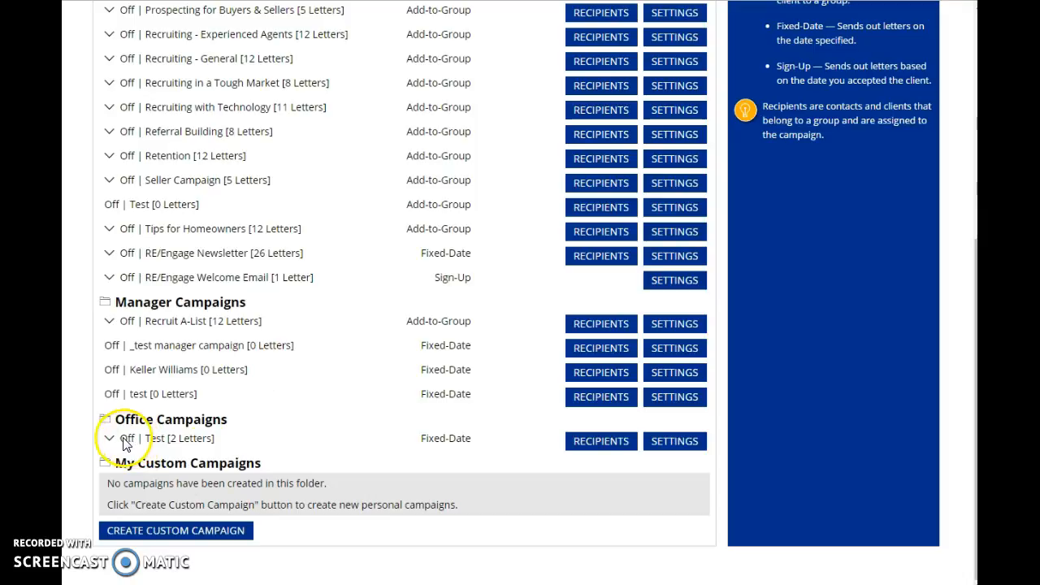
left_click_drag(106, 421, 232, 435)
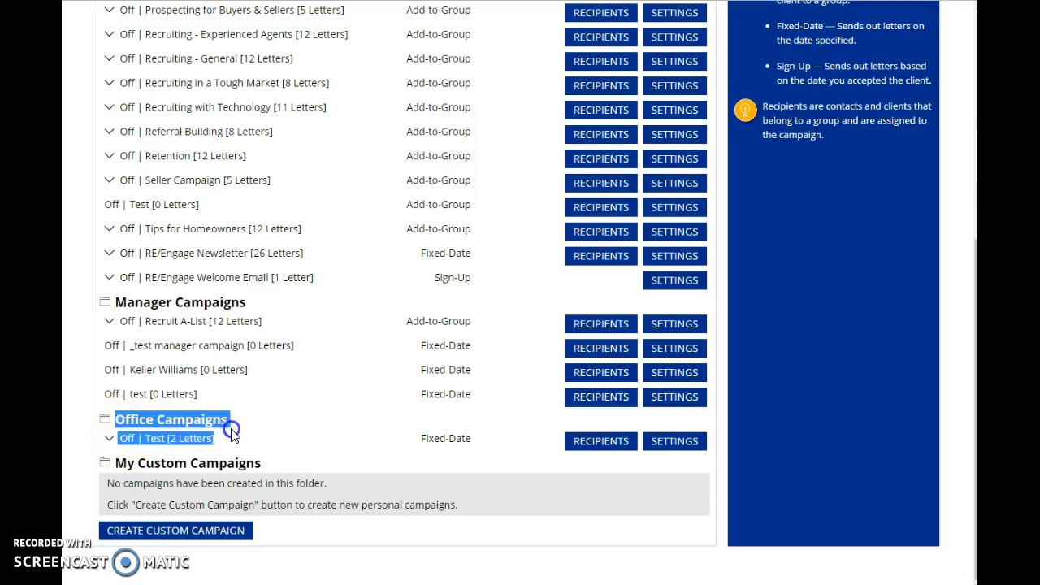
left_click(108, 438)
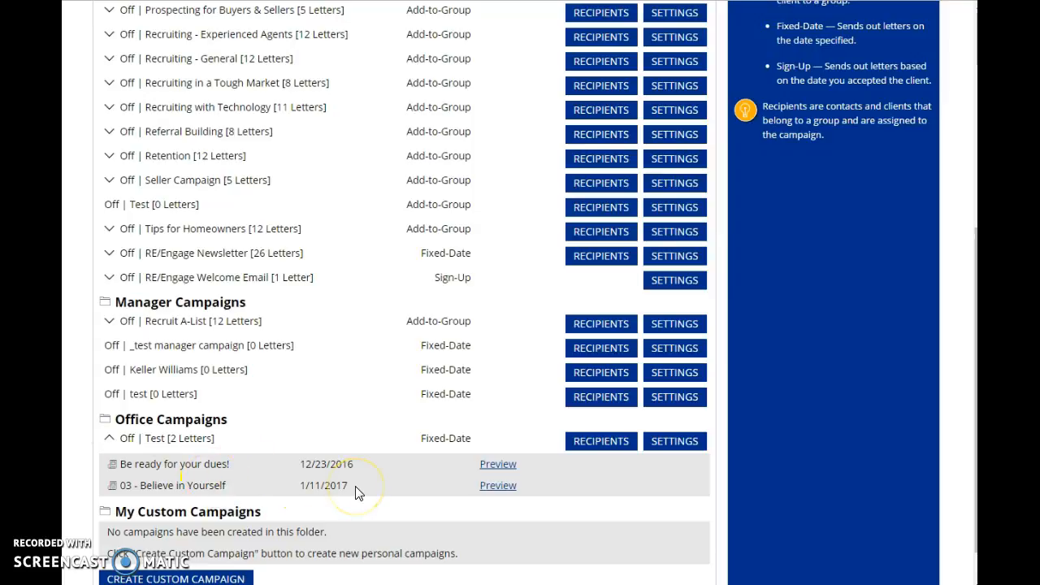
Open the Test office campaign's settings to review its properties and letters, and leave without making changes
left_click(668, 451)
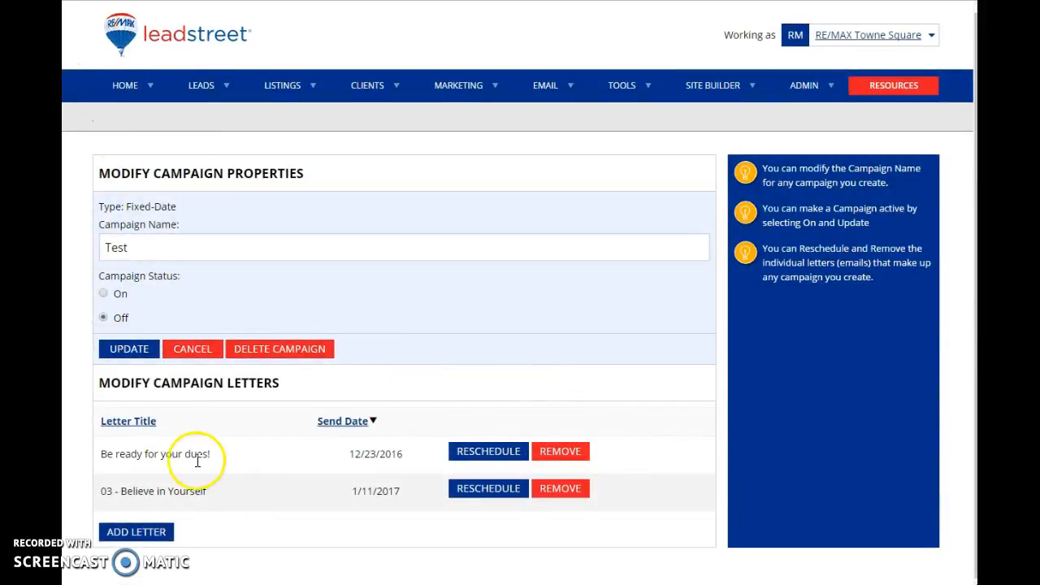
left_click(284, 496)
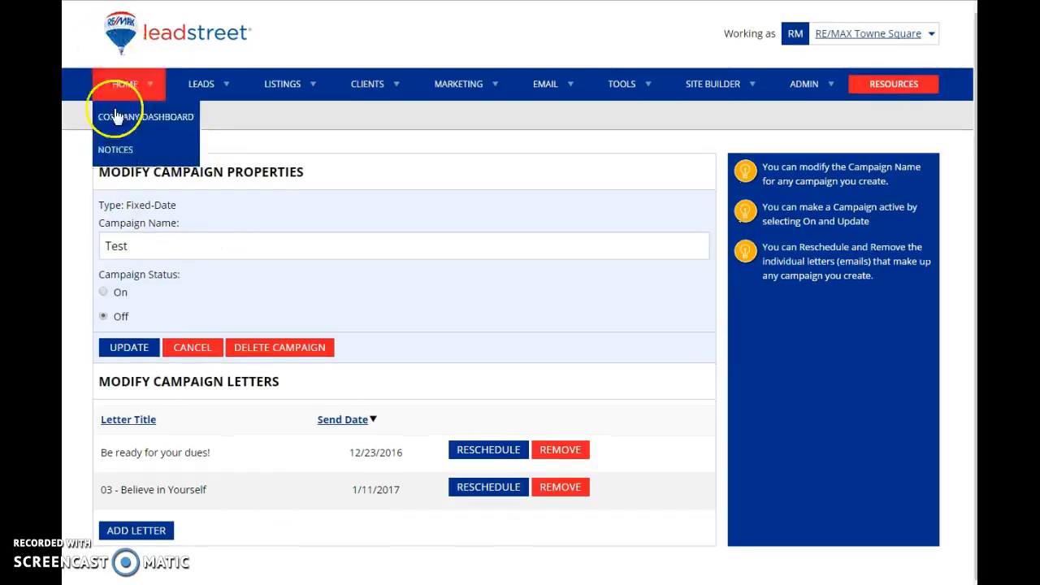
left_click(189, 355)
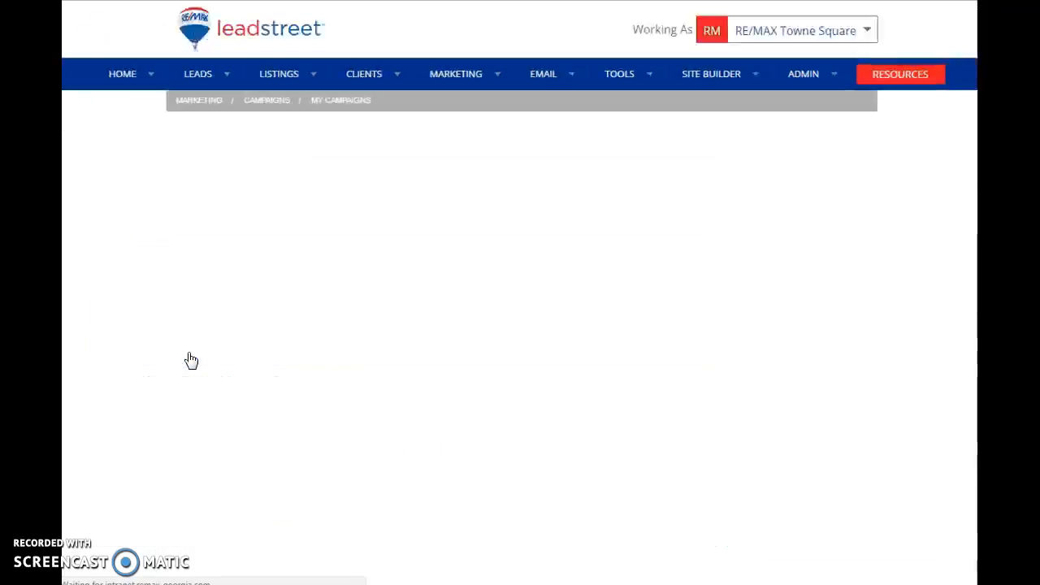
Open the Test office campaign's recipients to view the available groups, and close them without assigning any
scroll(342, 451, "down", 5)
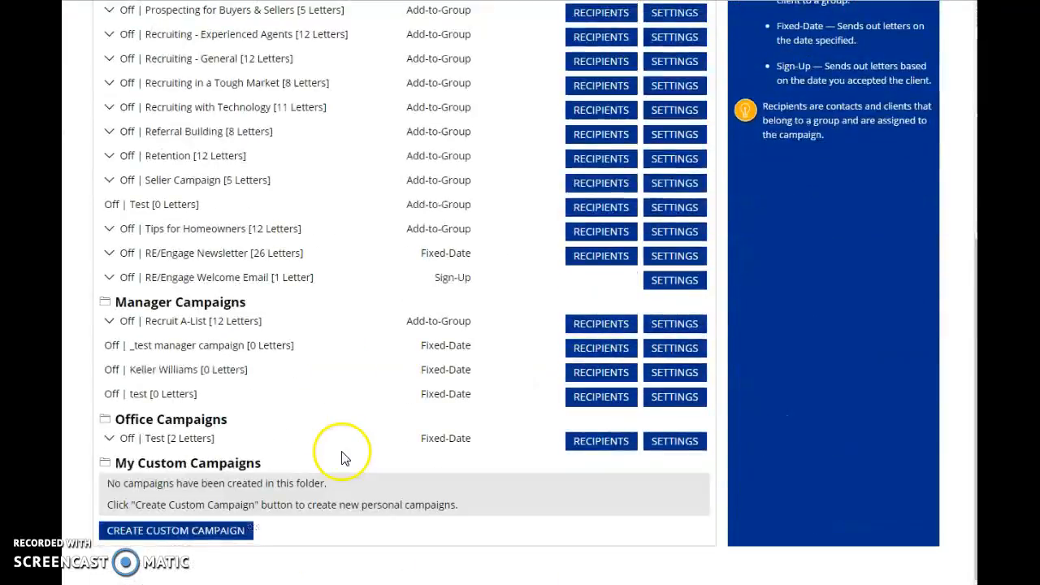
left_click(608, 447)
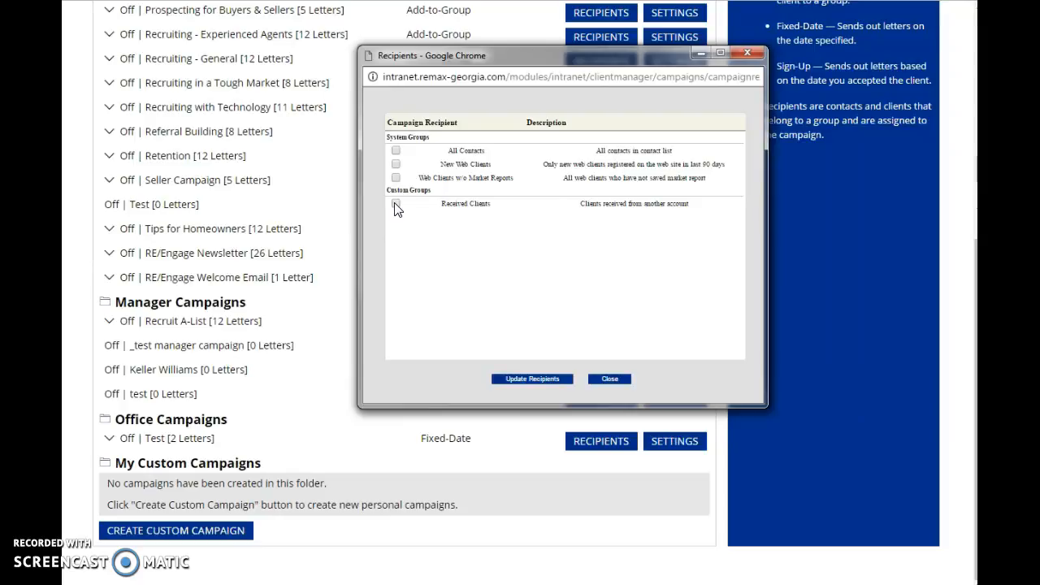
left_click(611, 381)
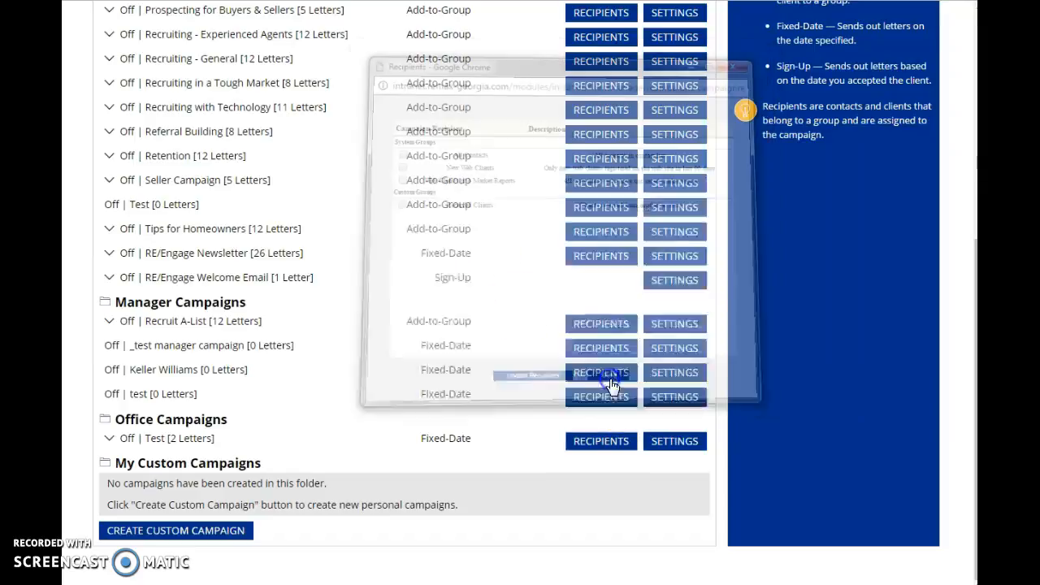
Open the Test office campaign's settings and delete the campaign, confirming the deletion
left_click(108, 438)
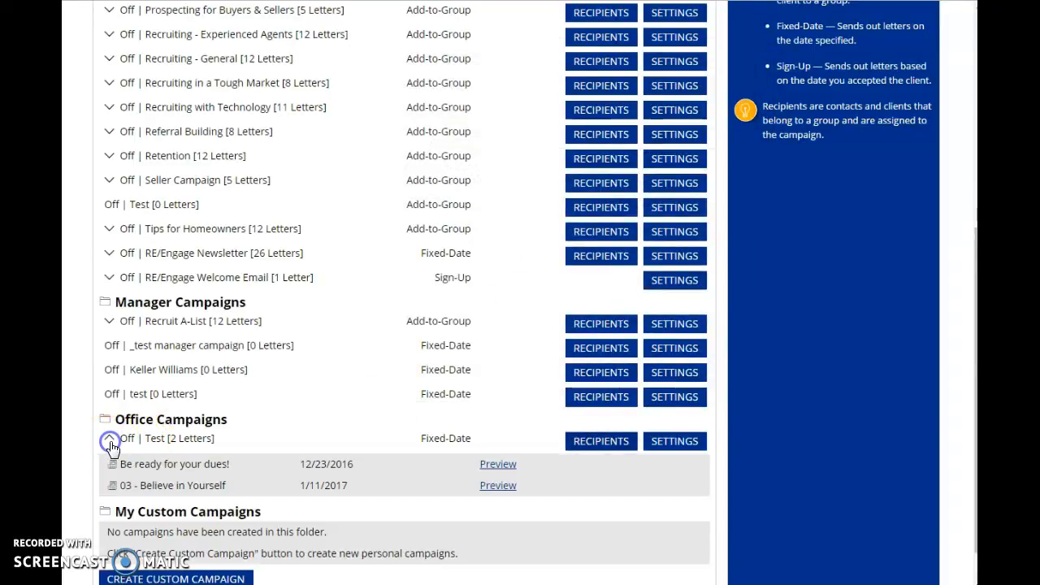
left_click(675, 441)
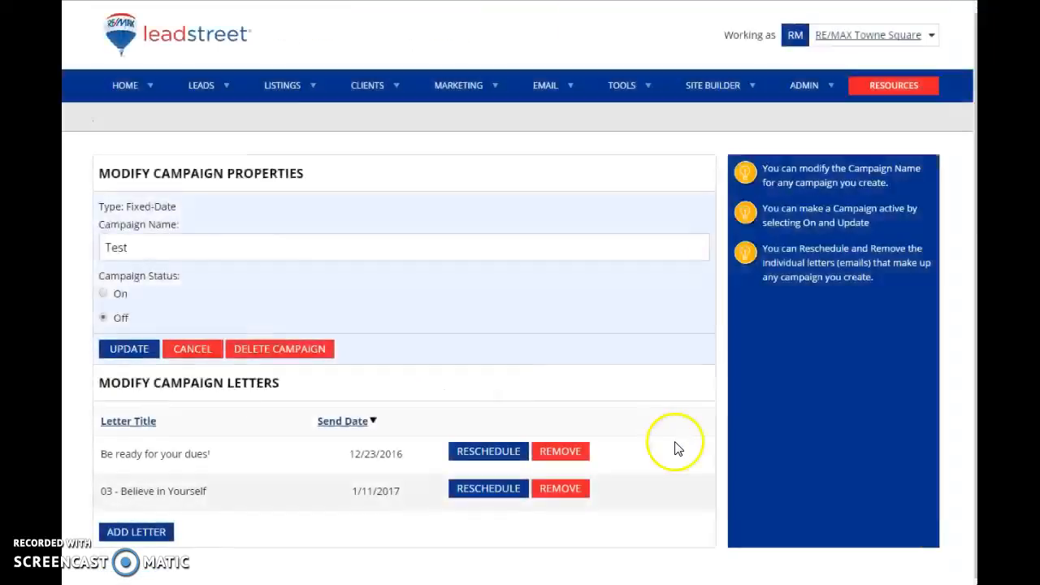
left_click(302, 346)
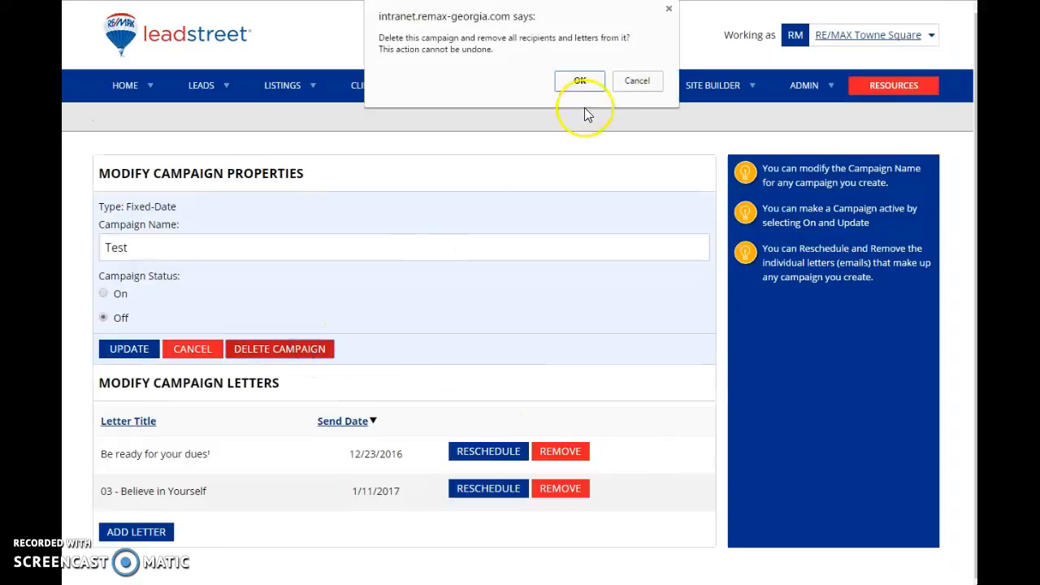
left_click(593, 83)
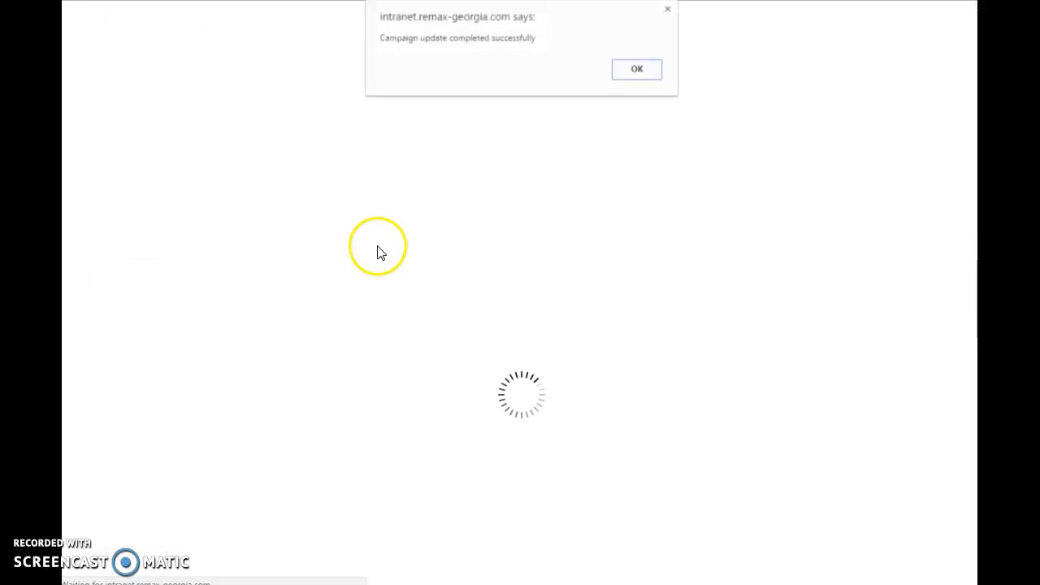
left_click(624, 74)
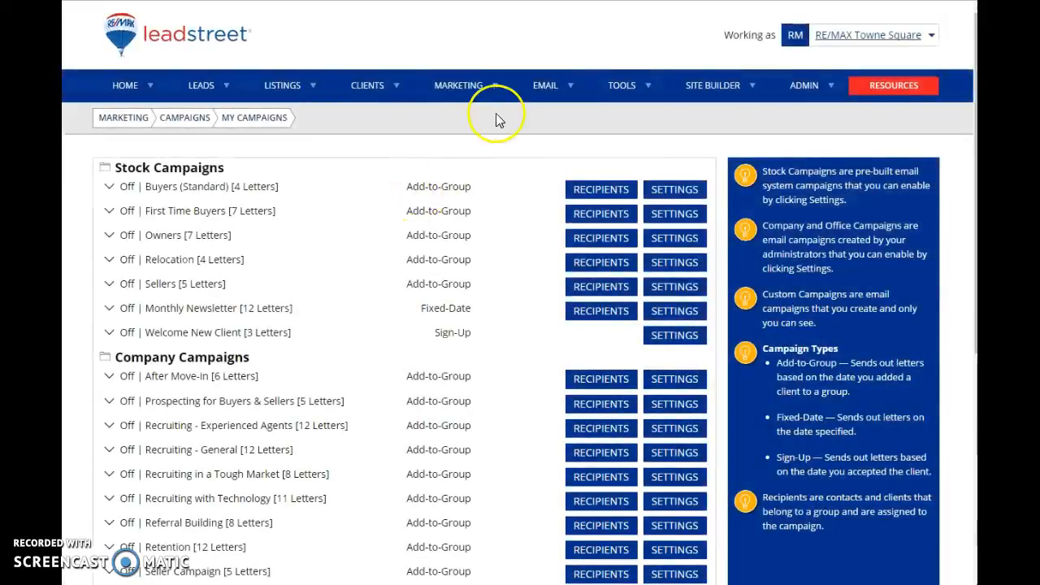
Go to the Letter Library and delete the "Be ready for your dues!" letter from the personal library's Referral Agents folder
mouse_move(539, 91)
left_click(527, 186)
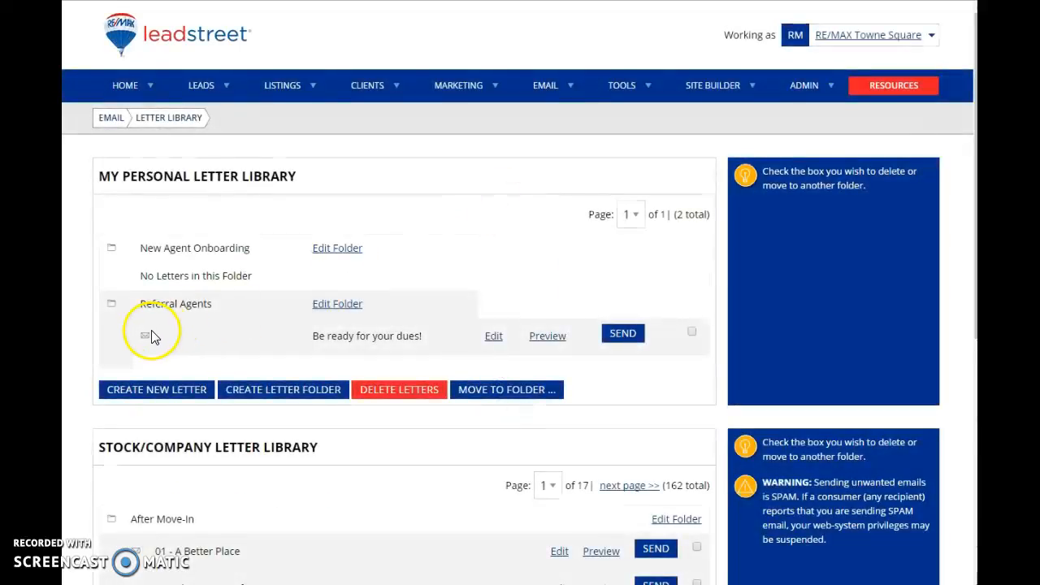
left_click(441, 390)
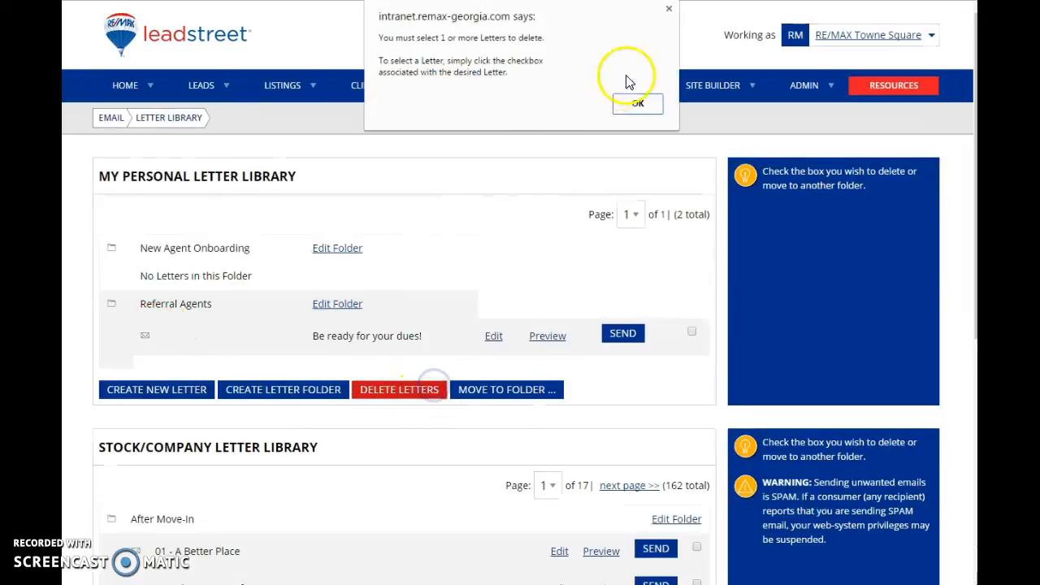
left_click(639, 104)
left_click(689, 334)
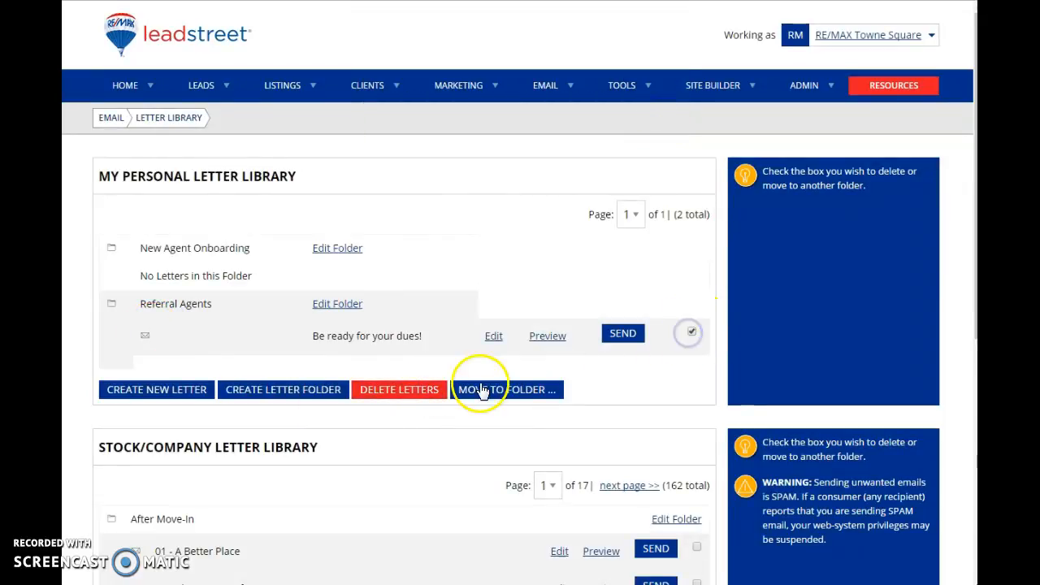
left_click(381, 390)
left_click(579, 91)
mouse_move(573, 91)
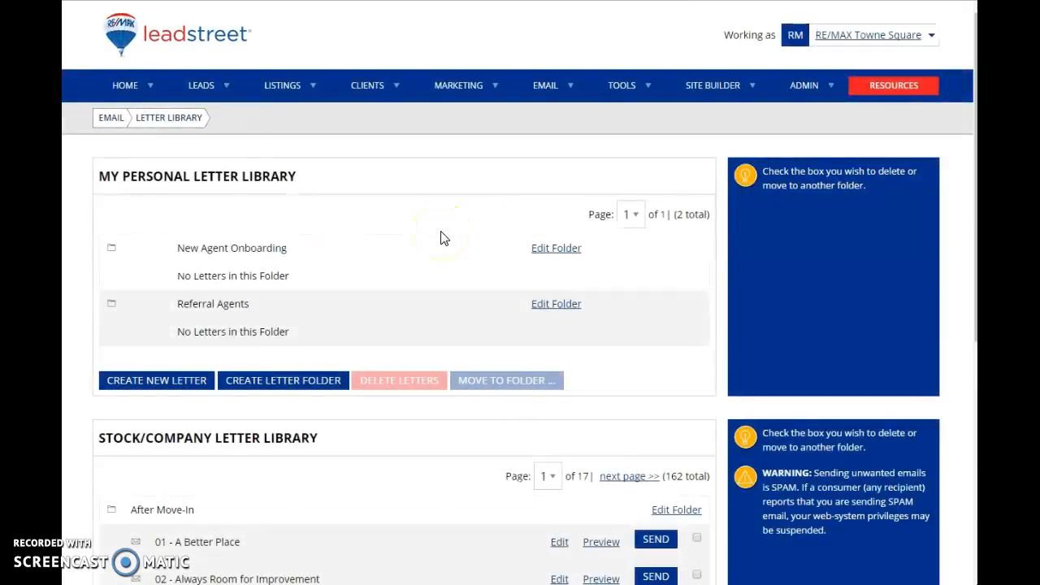
Delete the empty Referral Agents folder from the personal letter library
left_click(556, 306)
left_click(625, 313)
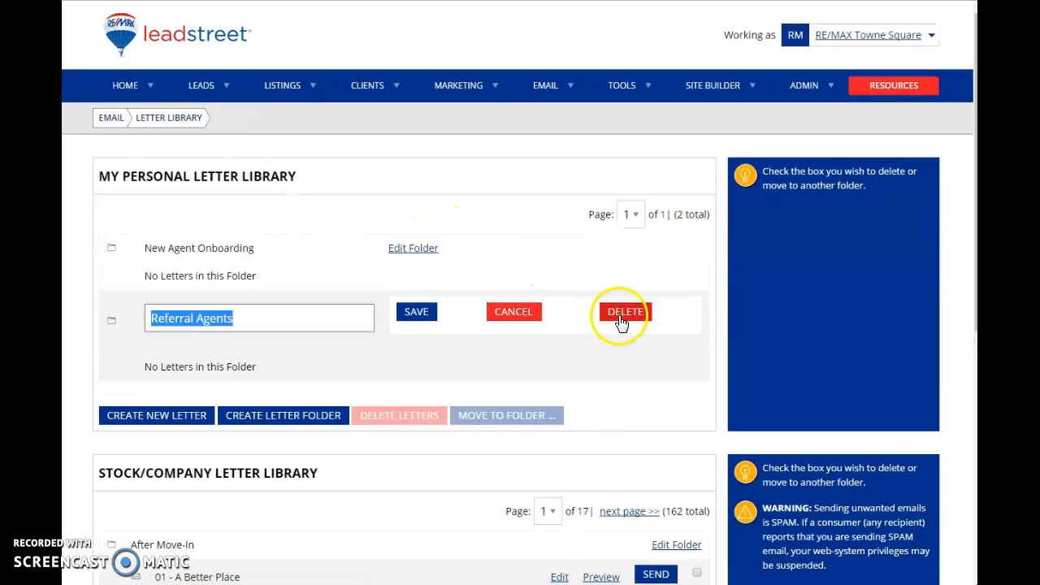
left_click(568, 71)
mouse_move(560, 88)
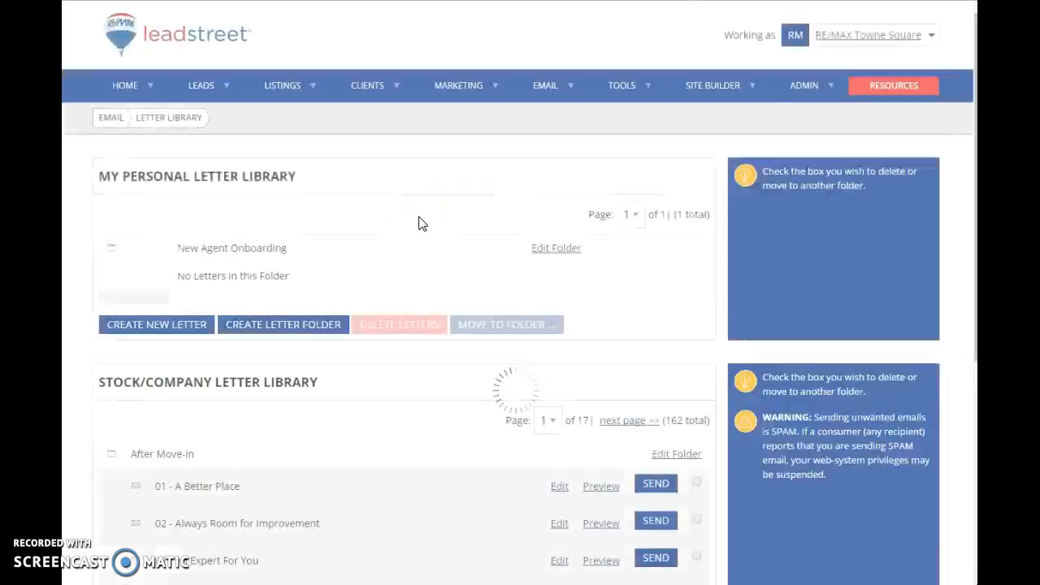
Delete the empty New Agent Onboarding folder from the personal letter library
left_click(568, 255)
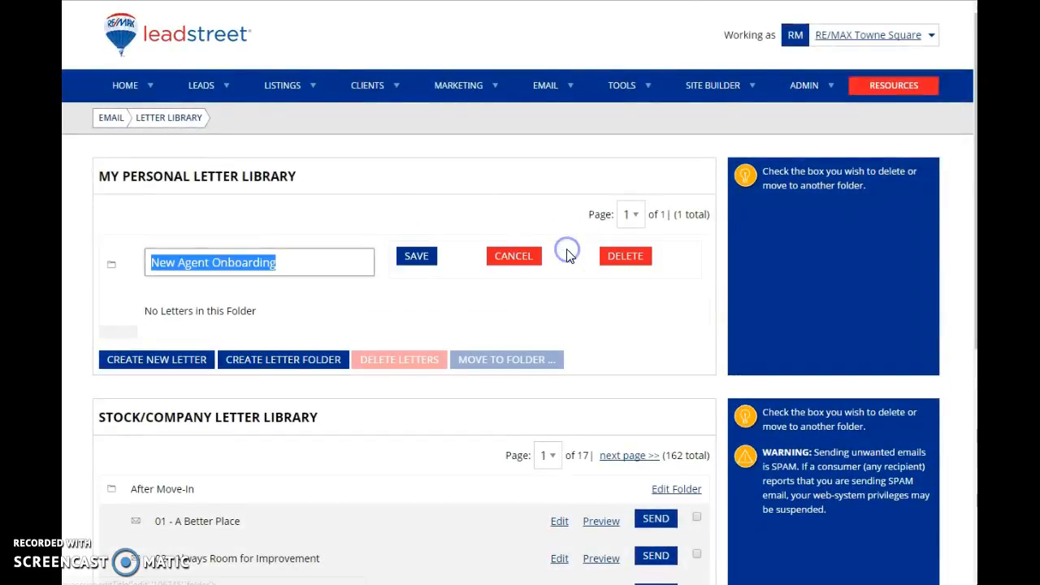
left_click(623, 259)
left_click(579, 69)
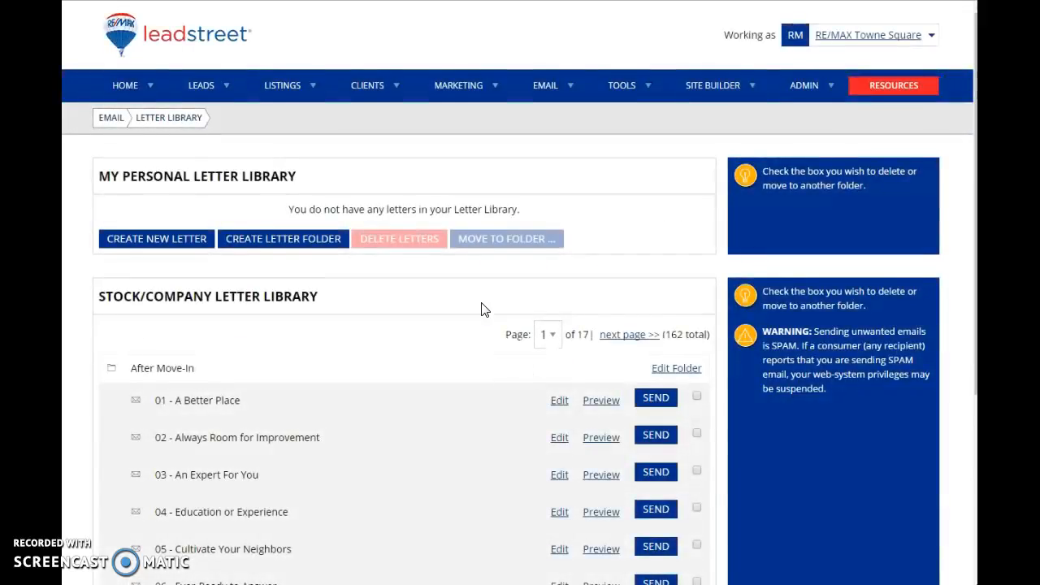
scroll(486, 310, "down", 4)
scroll(485, 309, "up", 4)
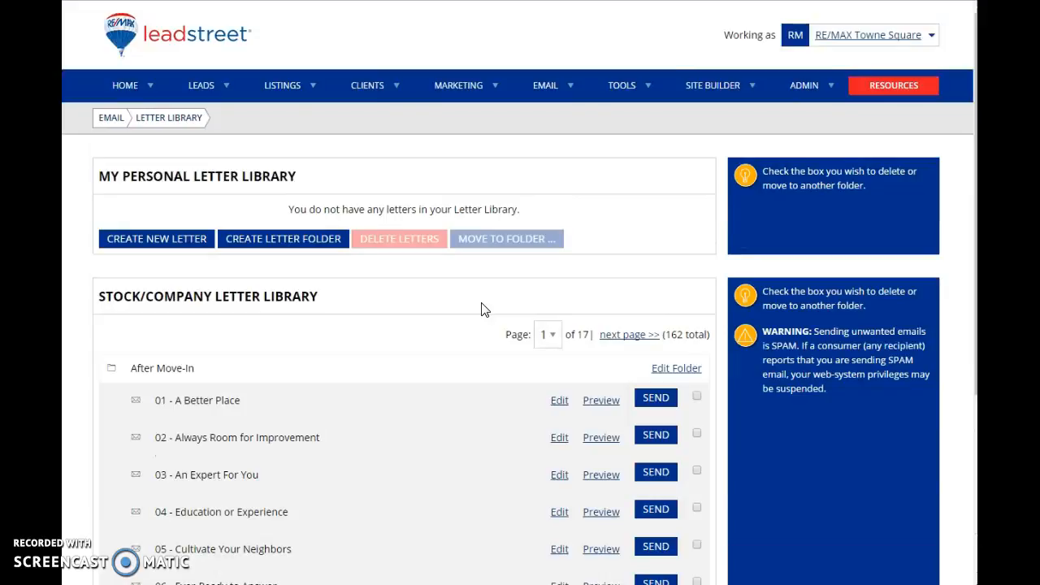